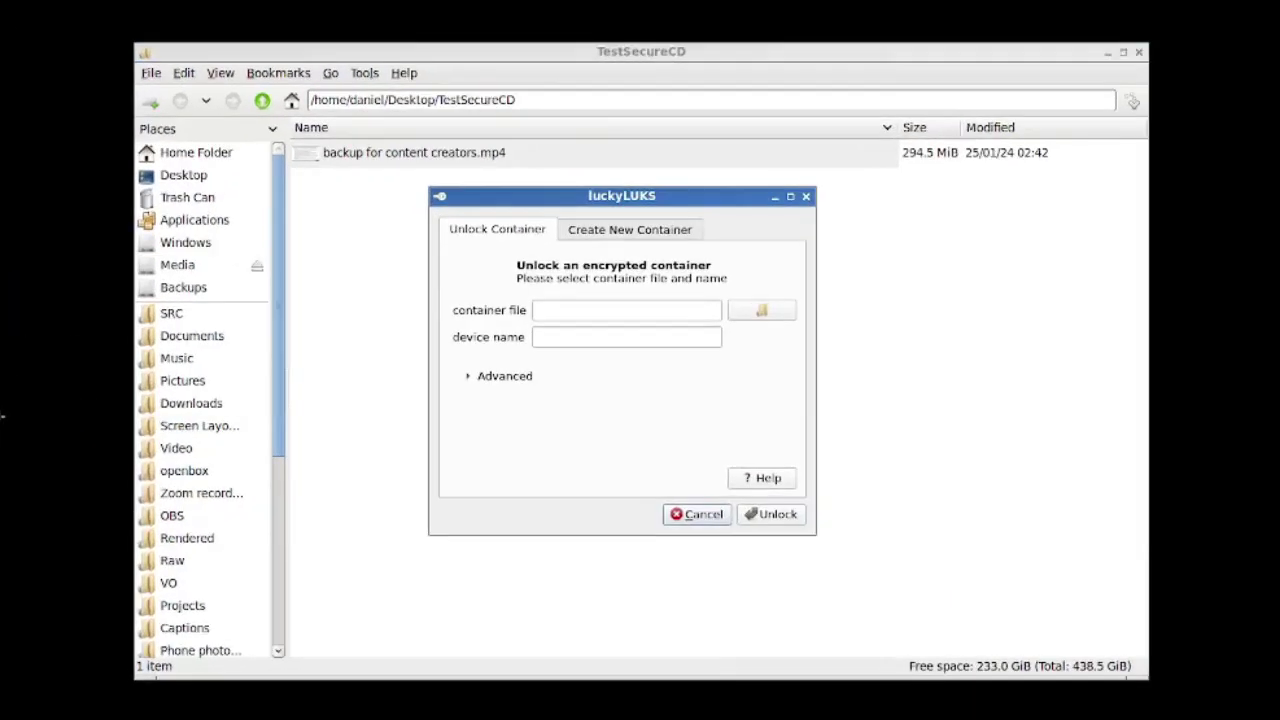
Start a new encrypted container with its file saved as securecd0124.bin on the Desktop
click(630, 229)
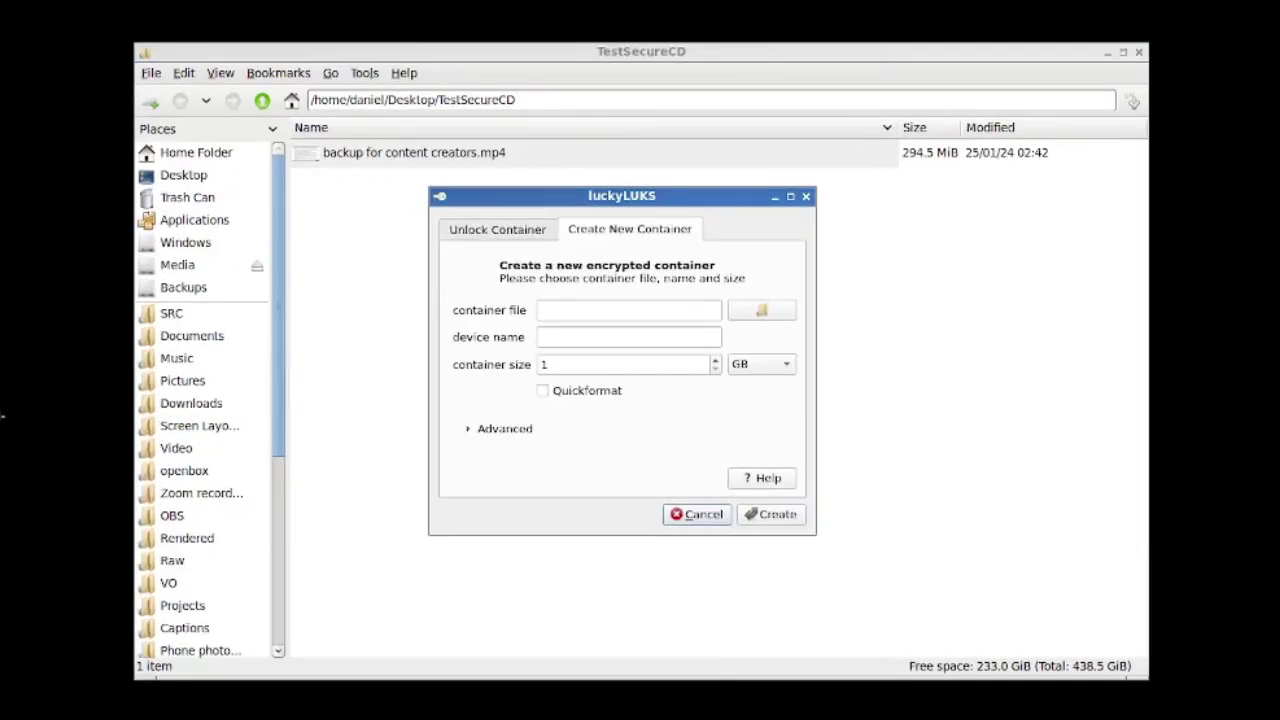
click(761, 310)
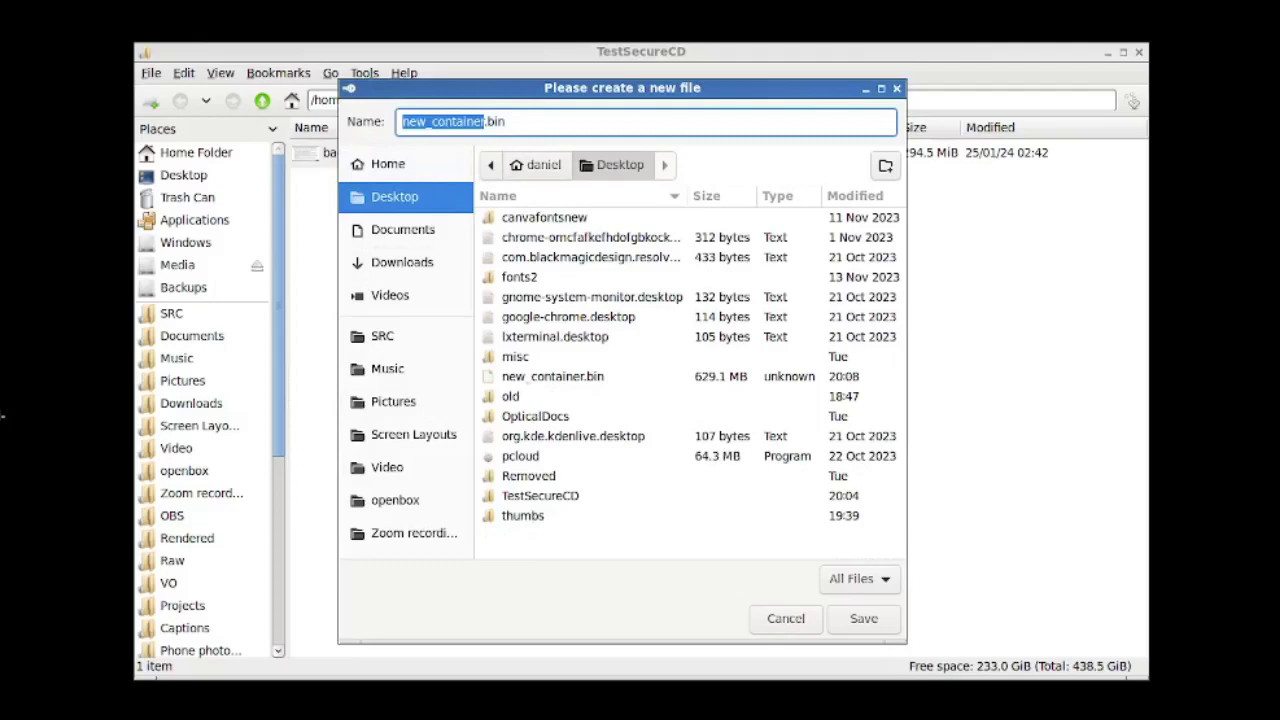
text(securecd01)
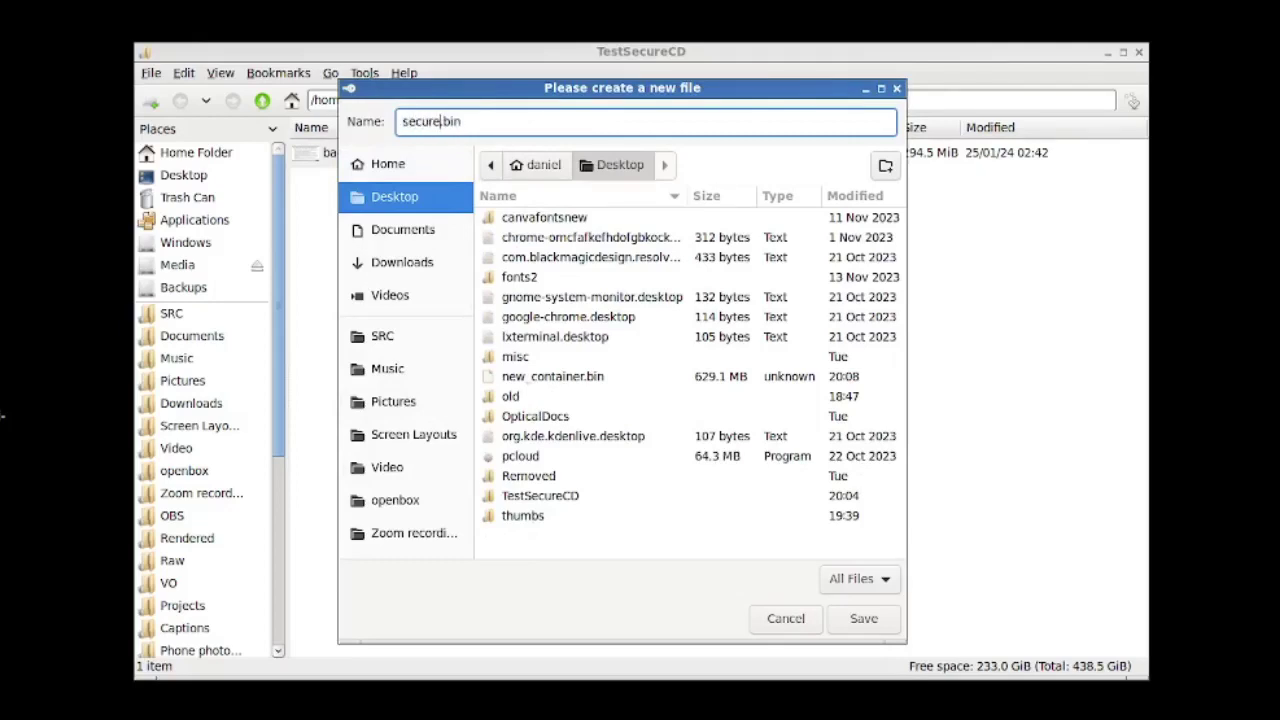
text(24)
key(Return)
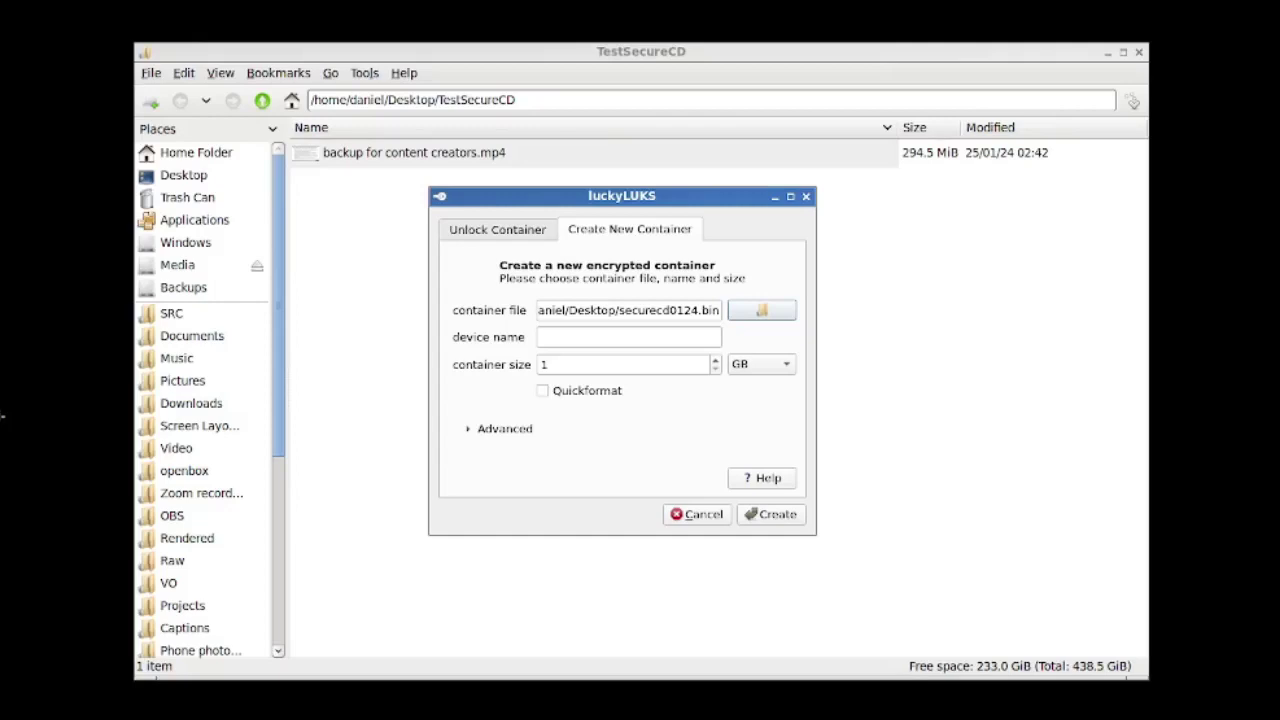
Name the device SecureCD0124 and set the container size to 600 MB
click(628, 337)
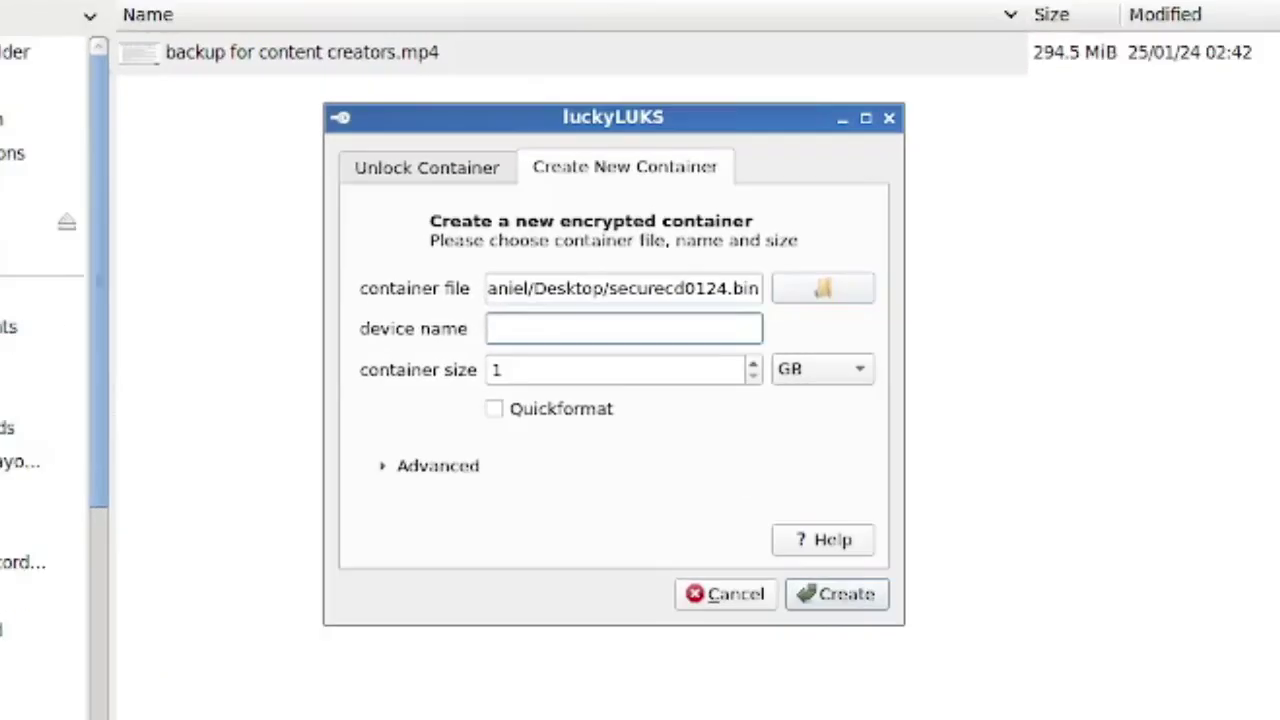
text(SecureCD0124)
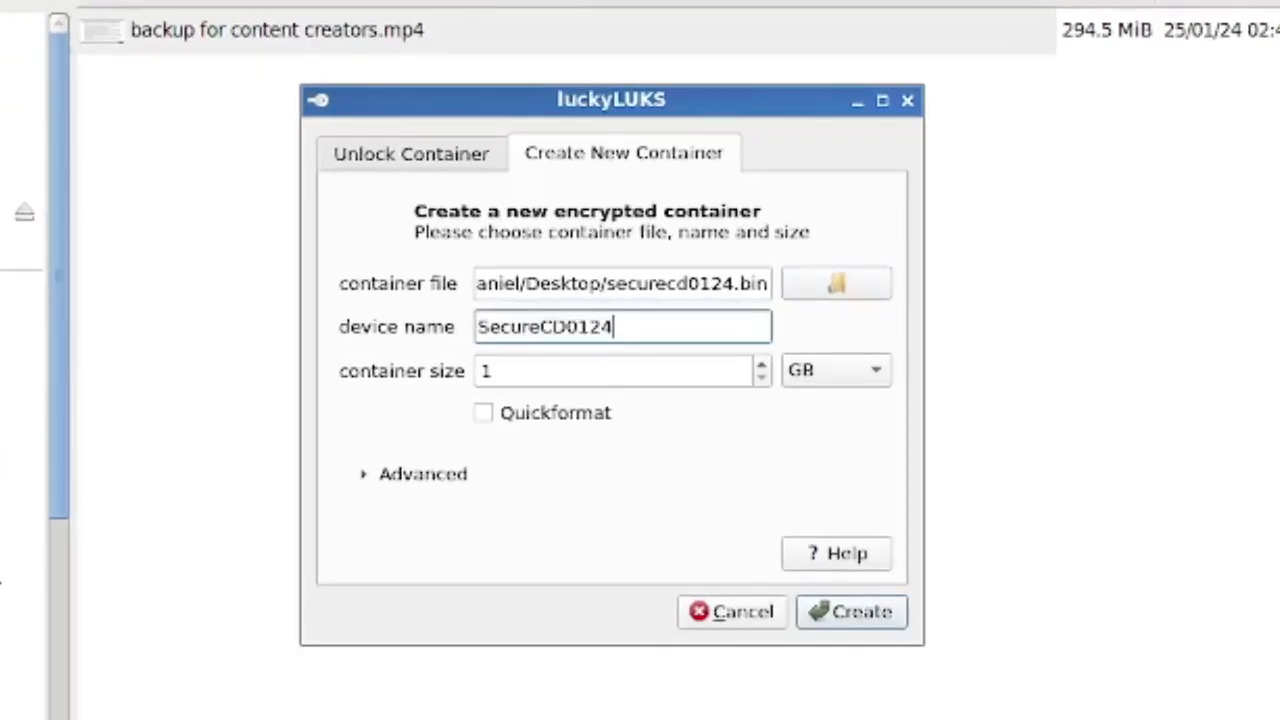
click(836, 370)
click(836, 336)
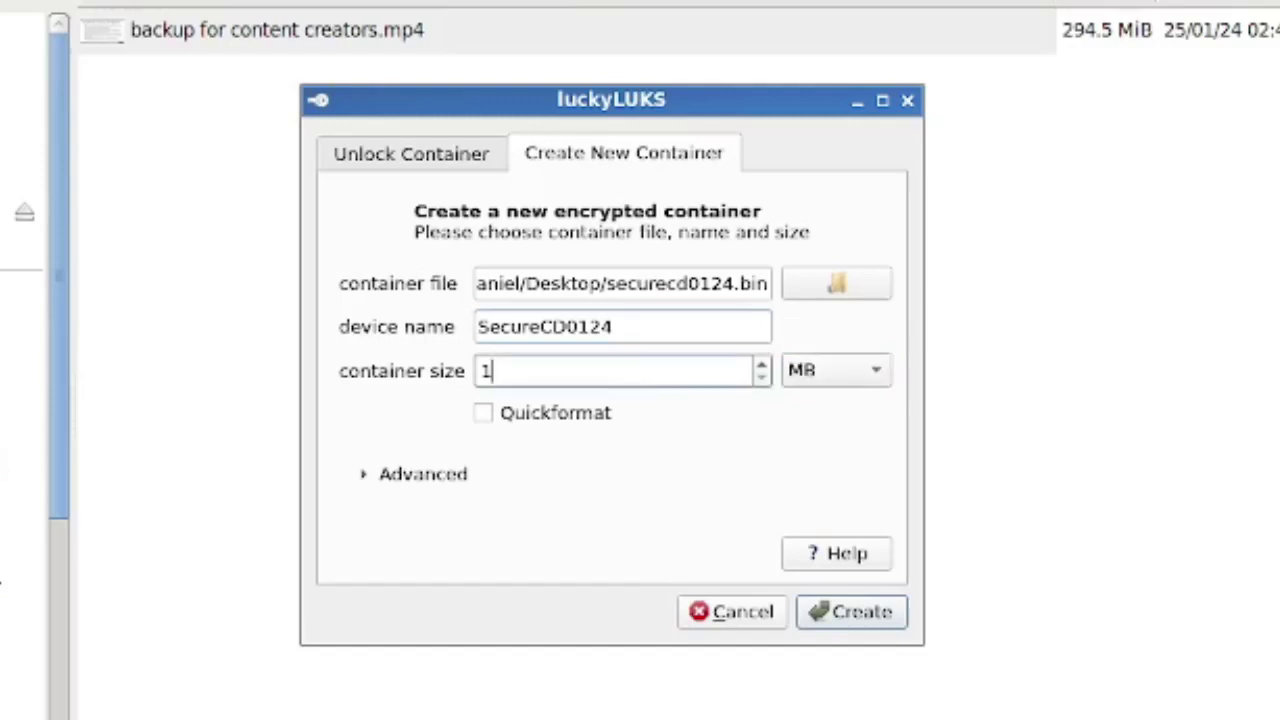
double_click(486, 371)
text(600)
key(Return)
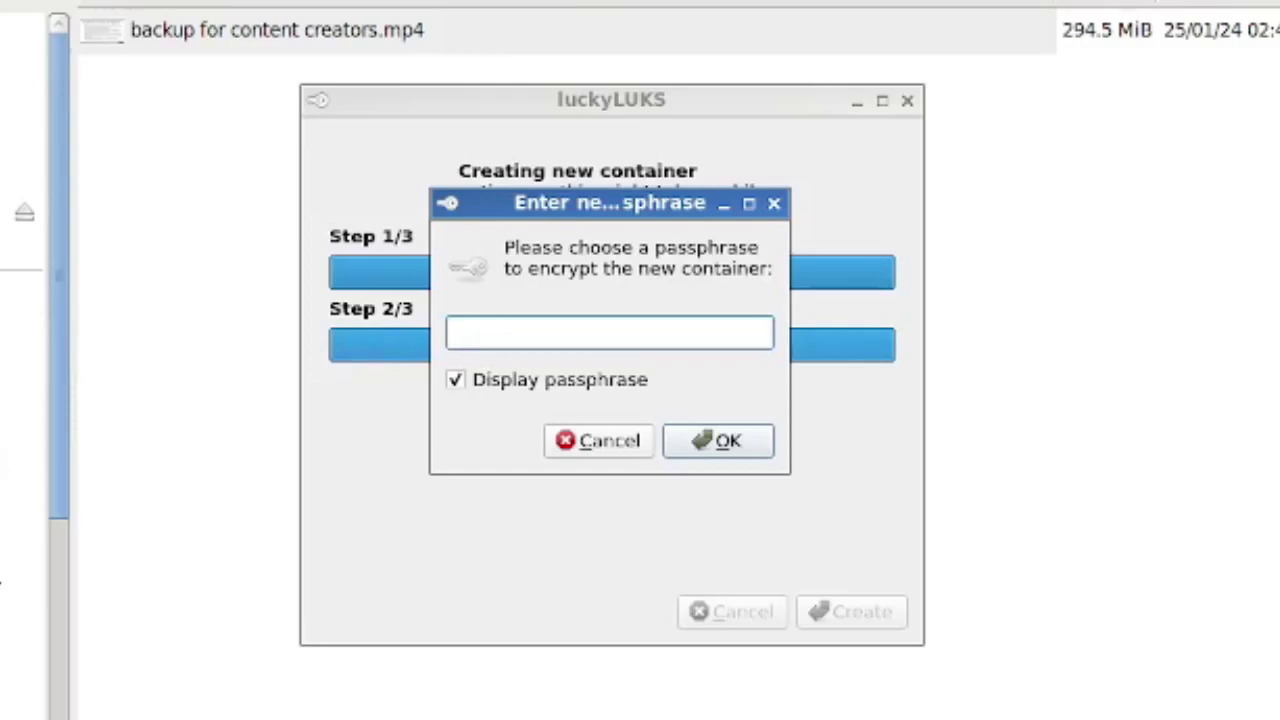
key(Escape)
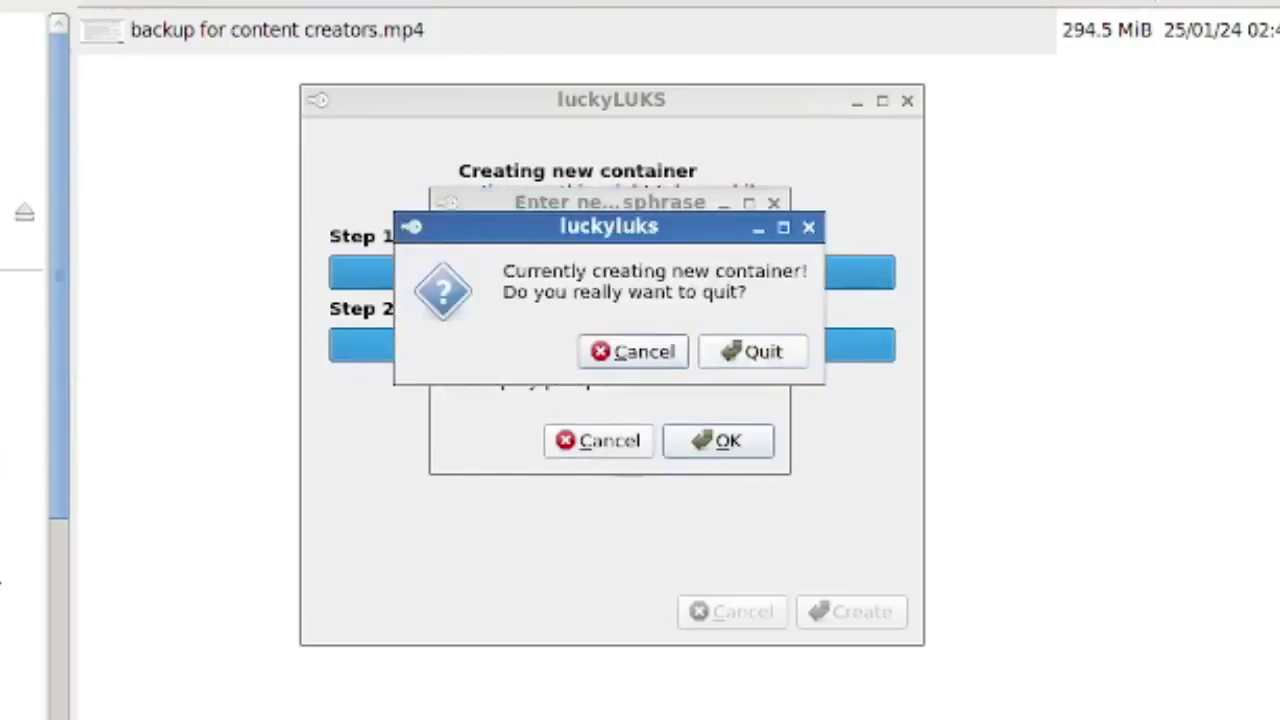
key(Tab)
key(Return)
key(Return)
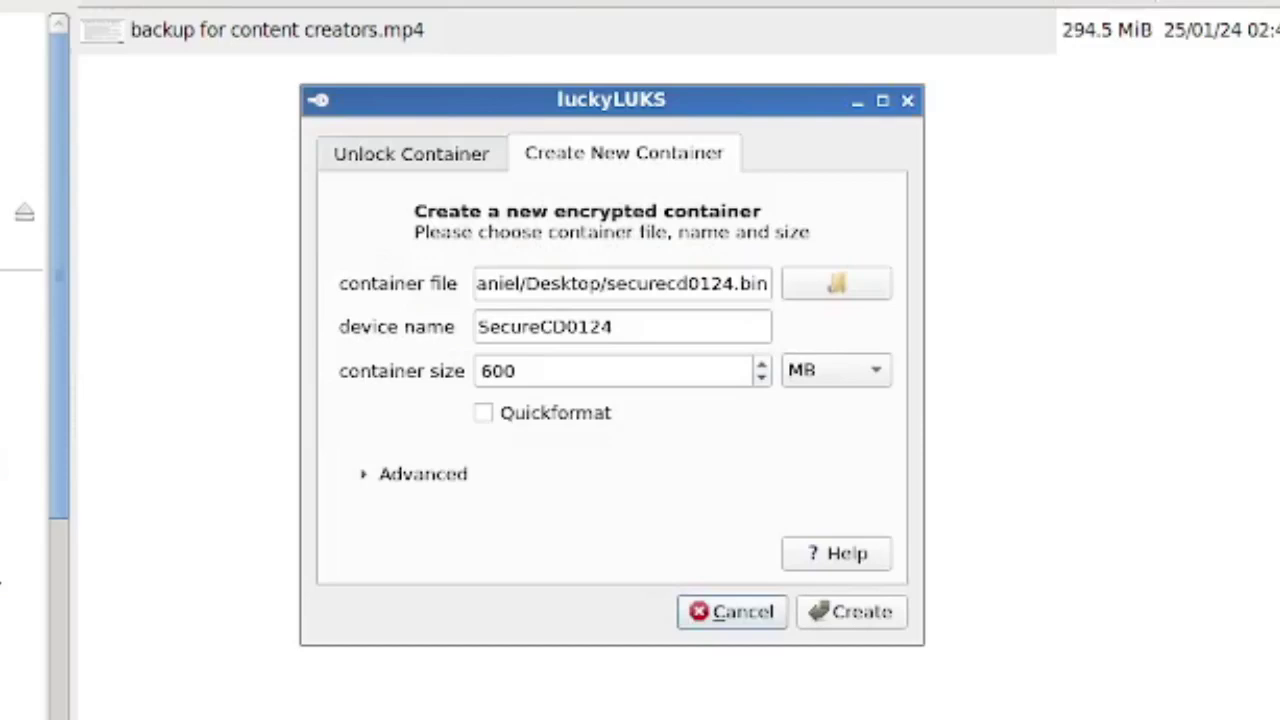
Review the advanced key file, format and filesystem options, then create the 600 MB container
key(space)
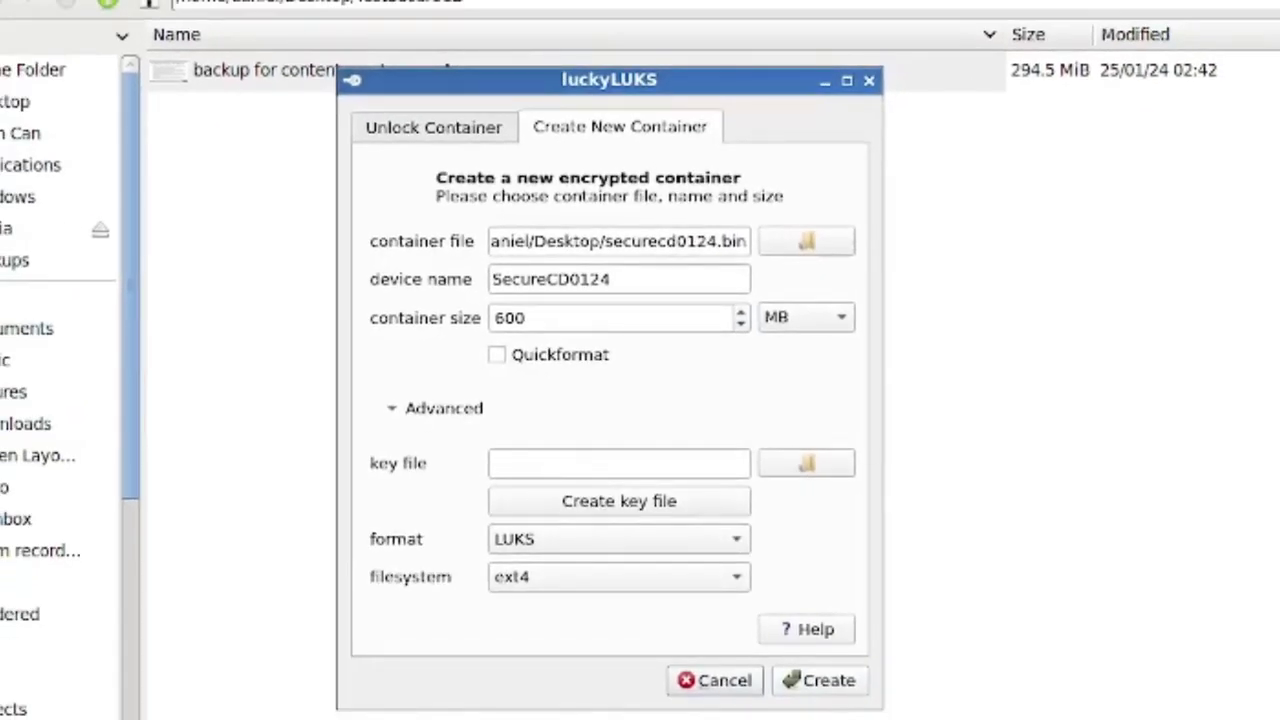
key(Return)
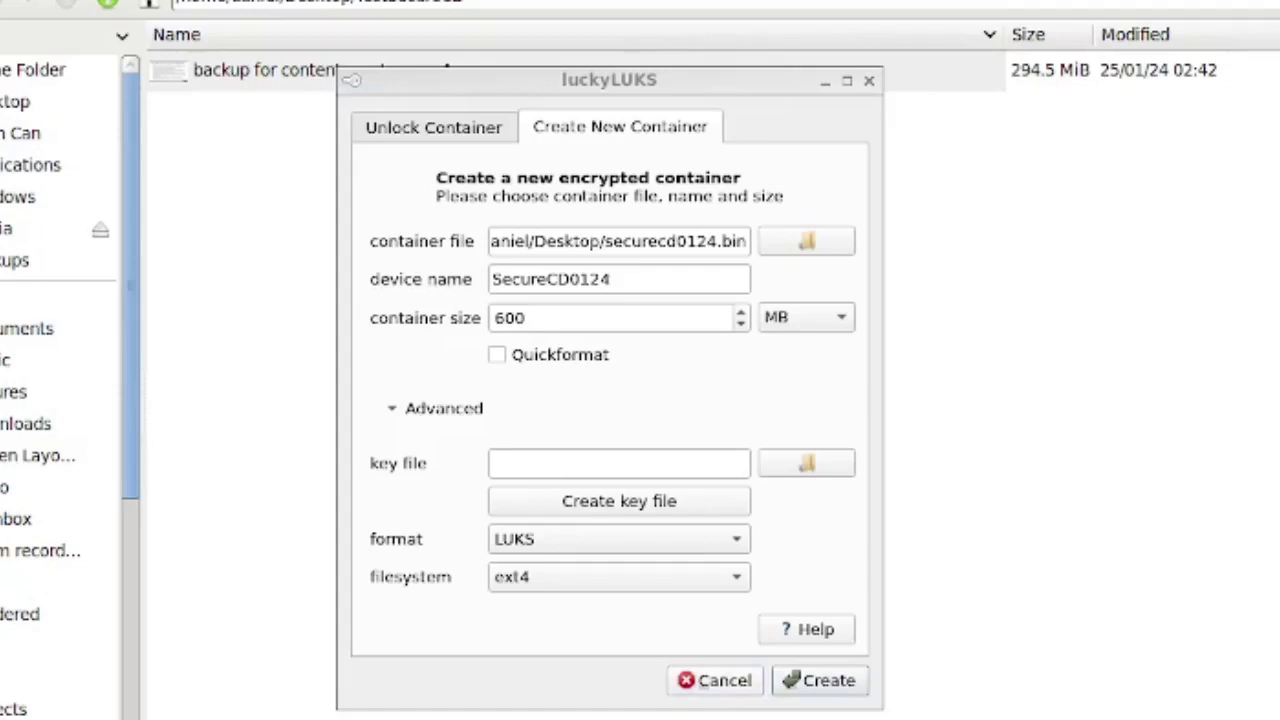
key(space)
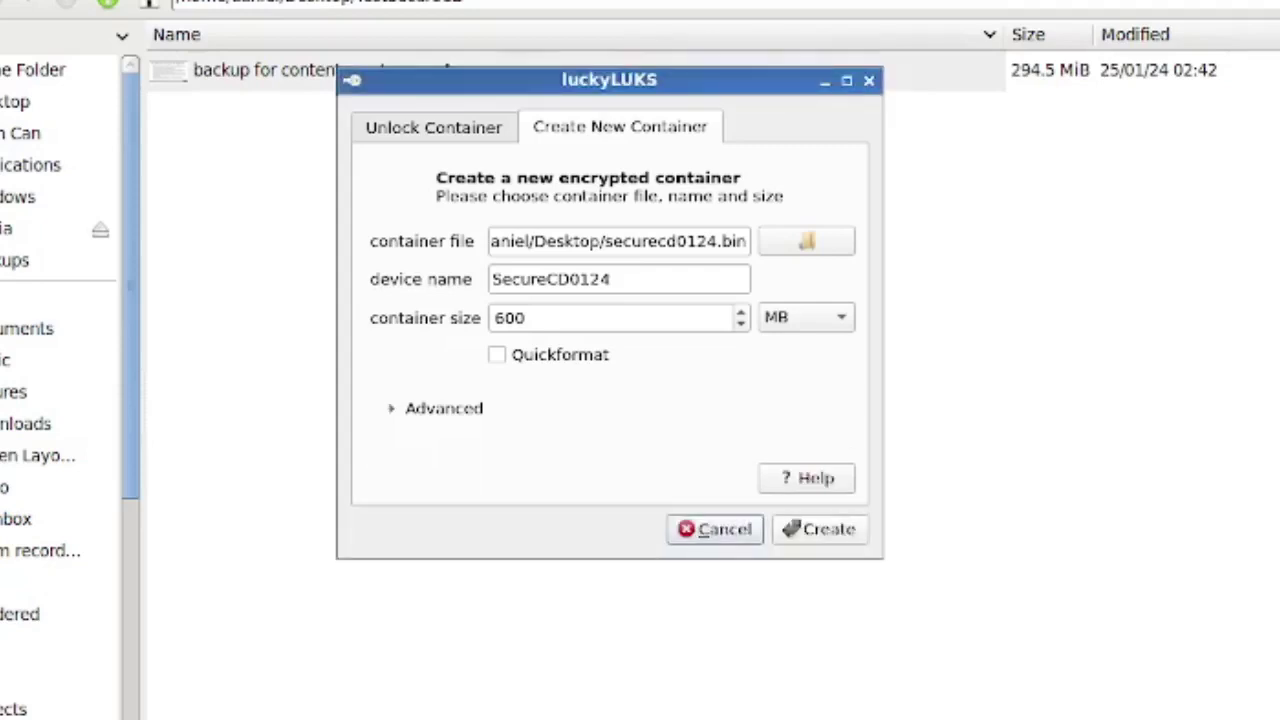
key(space)
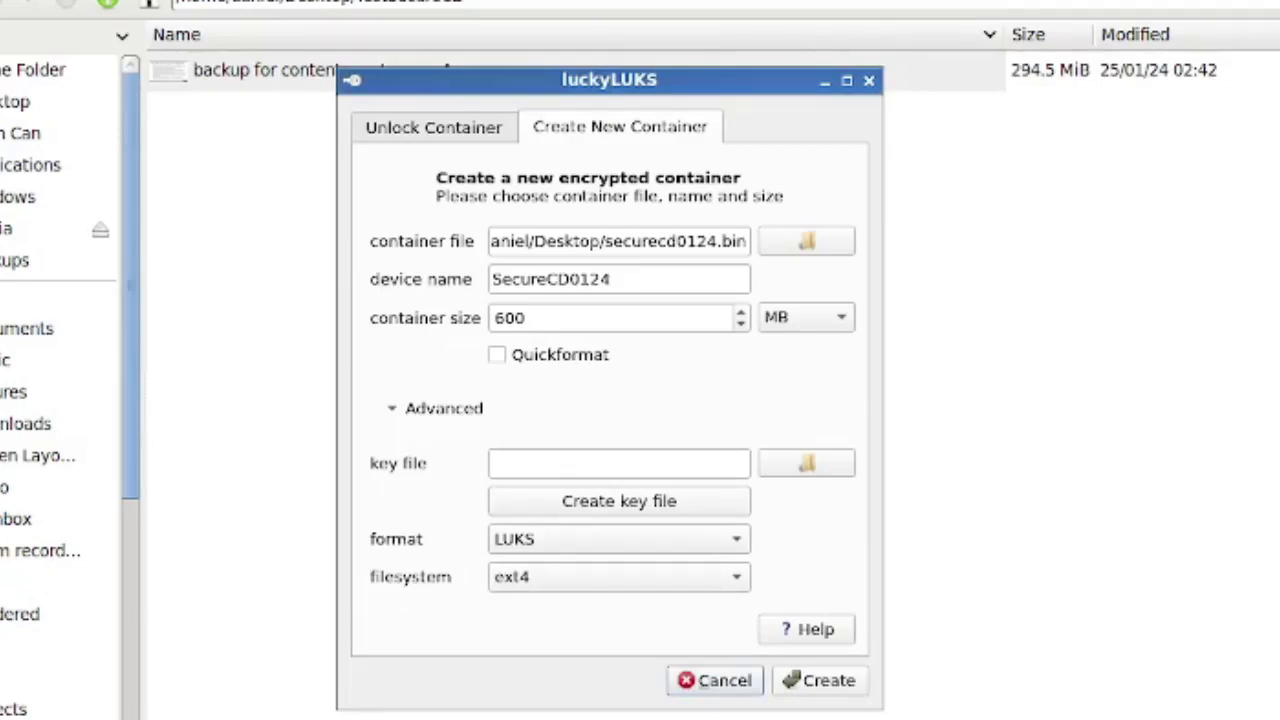
key(Return)
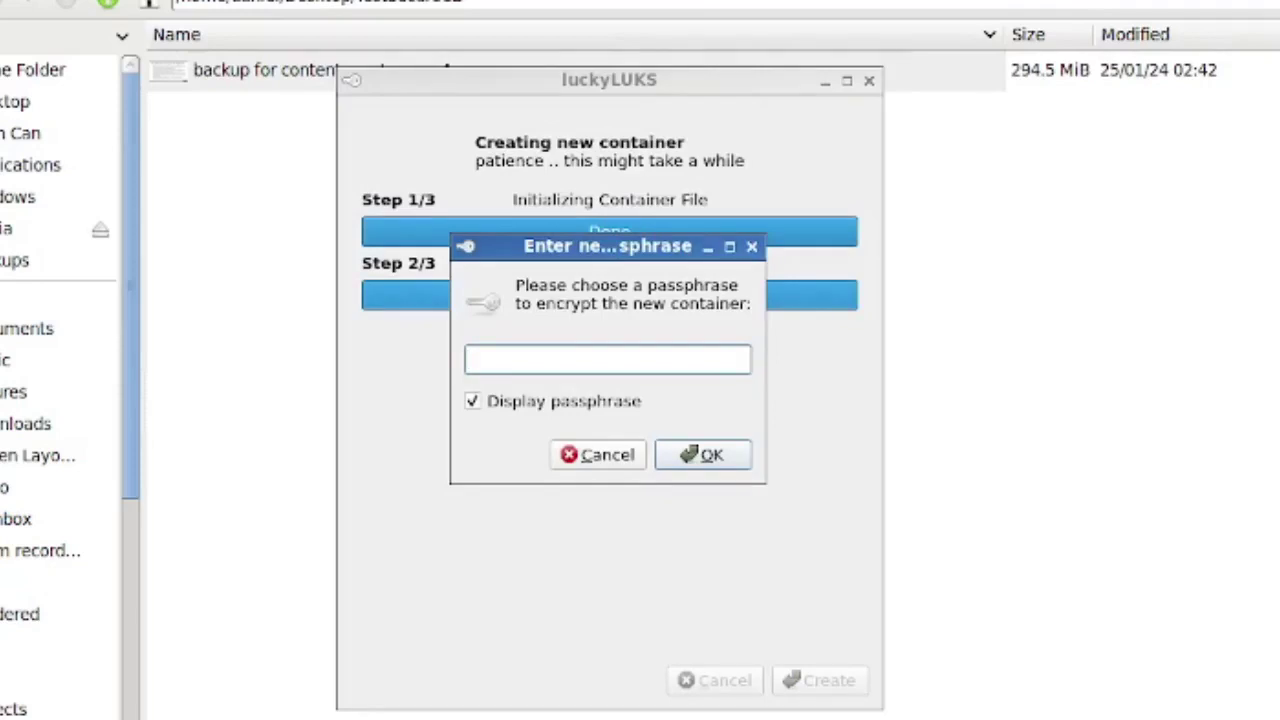
Set a passphrase for SecureCD0124 and acknowledge the successful container creation
text(backuptest)
key(Return)
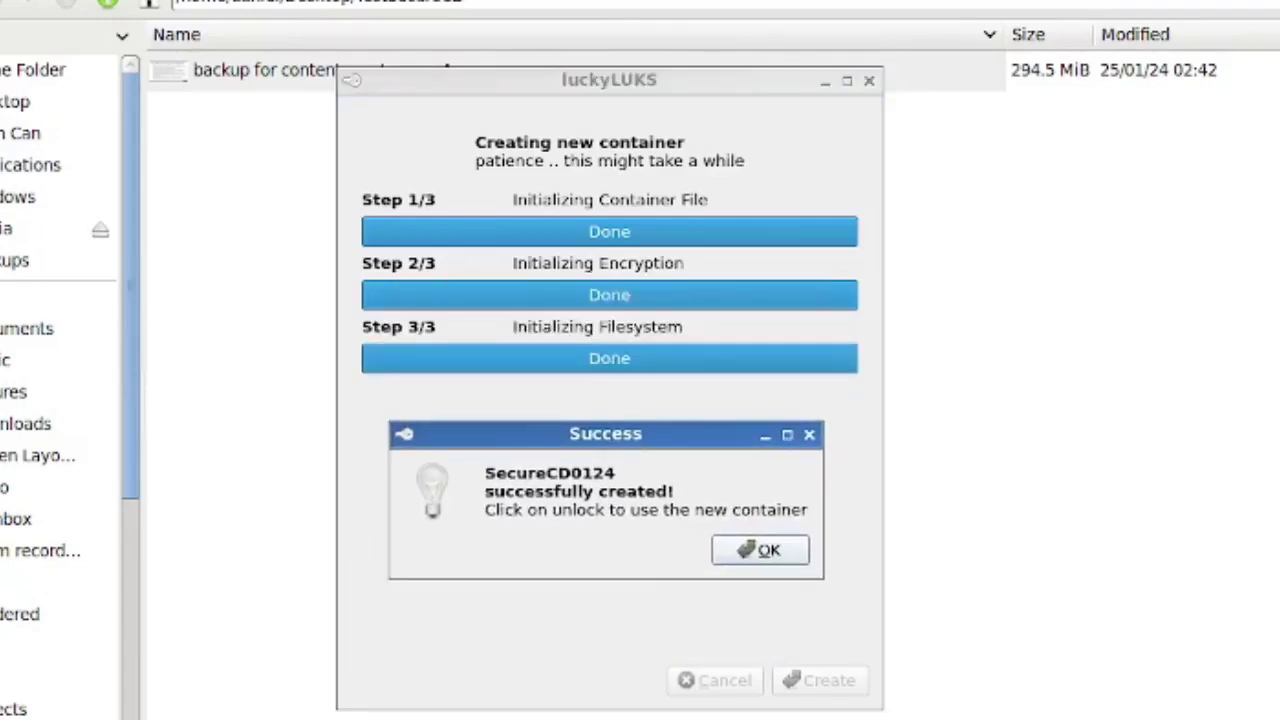
key(Return)
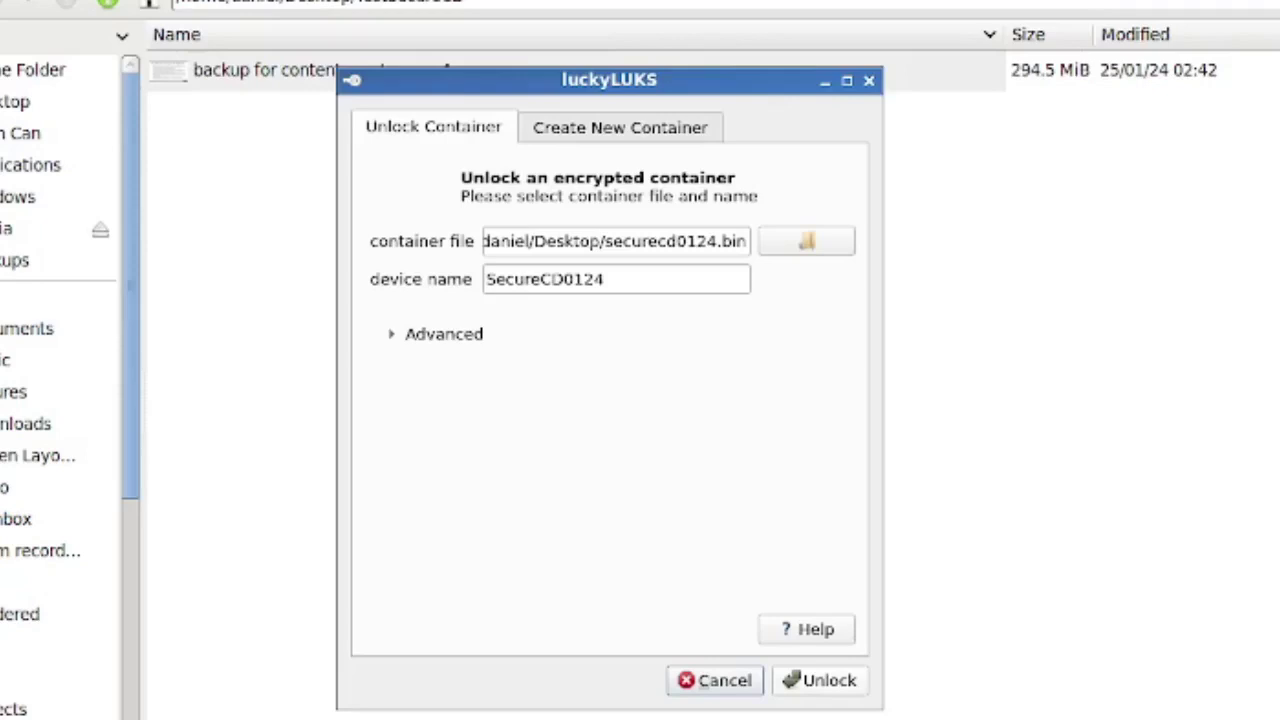
Unlock SecureCD0124 with its passphrase, declining the startup menu shortcut
key(Return)
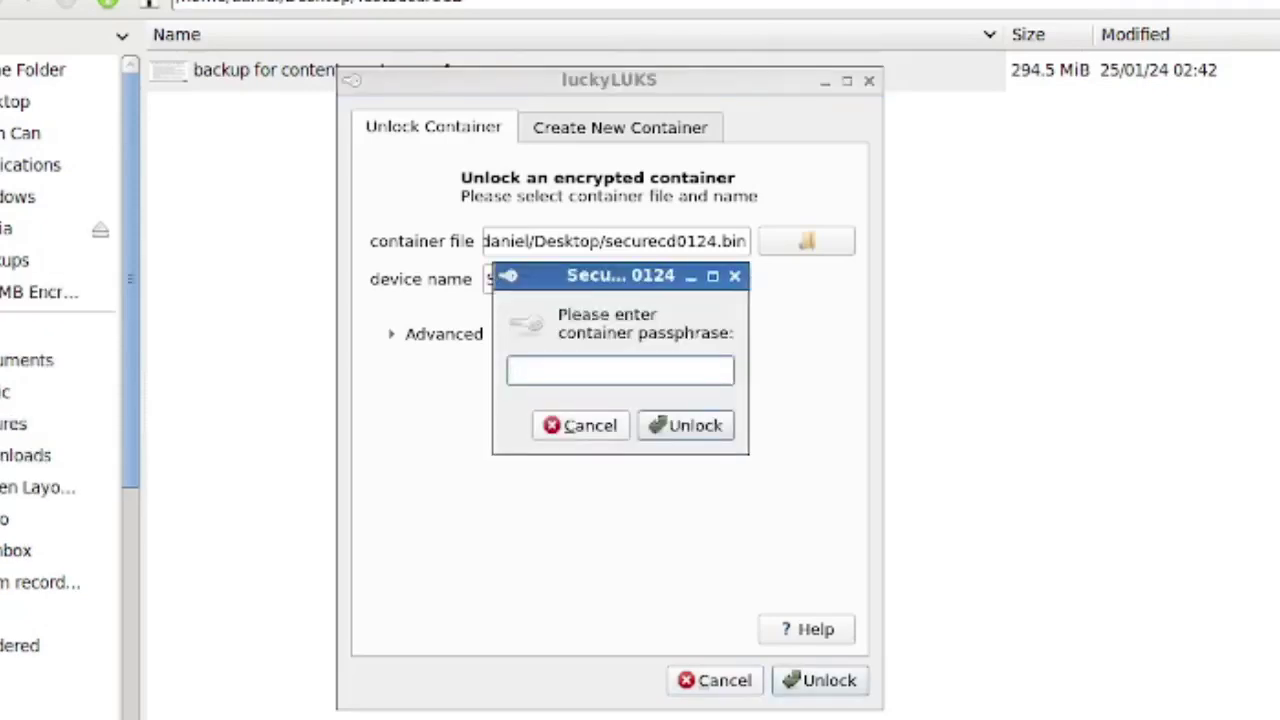
text(••••••••••)
key(Return)
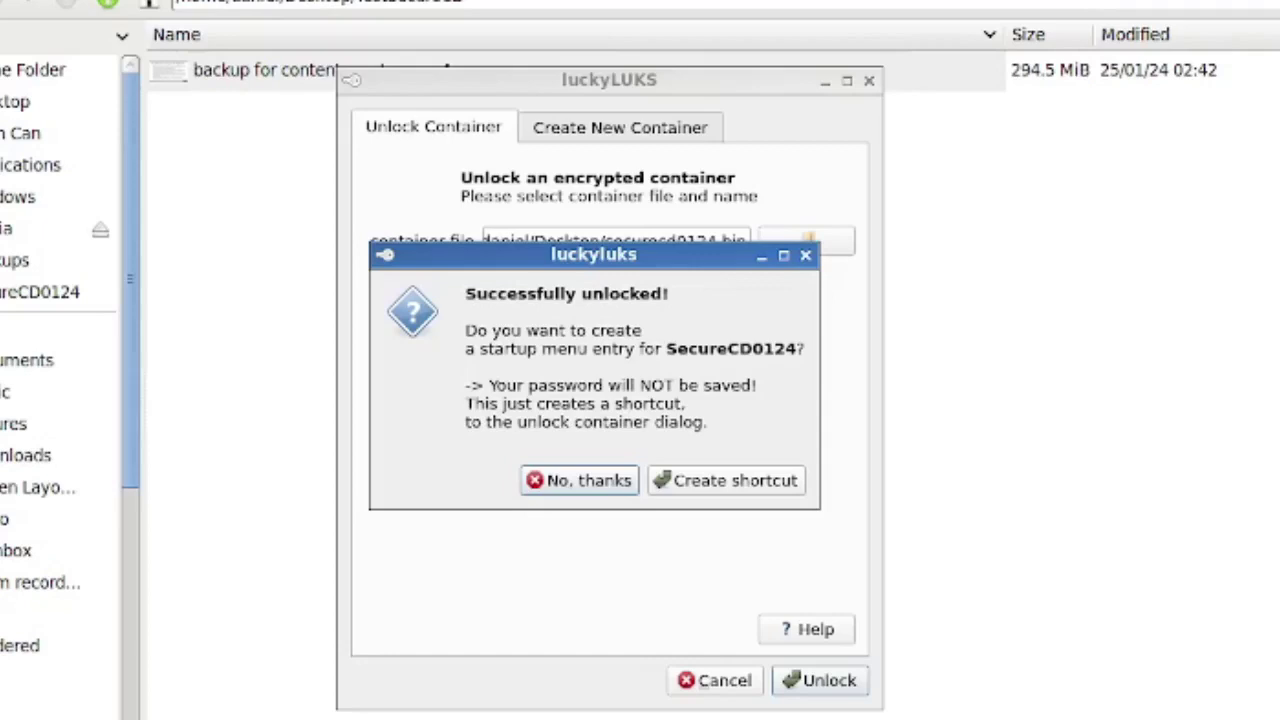
key(Return)
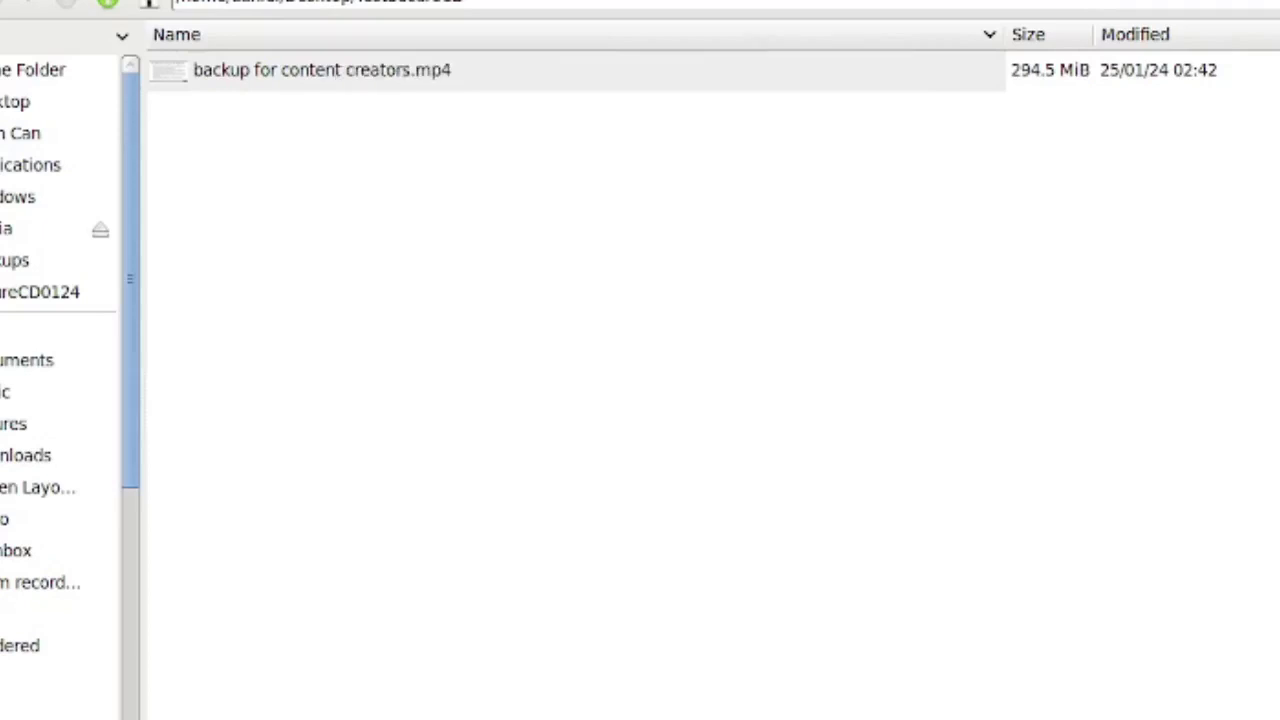
Copy 'backup for content creators.mp4' from the Desktop's TestSecureCD folder
click(40, 292)
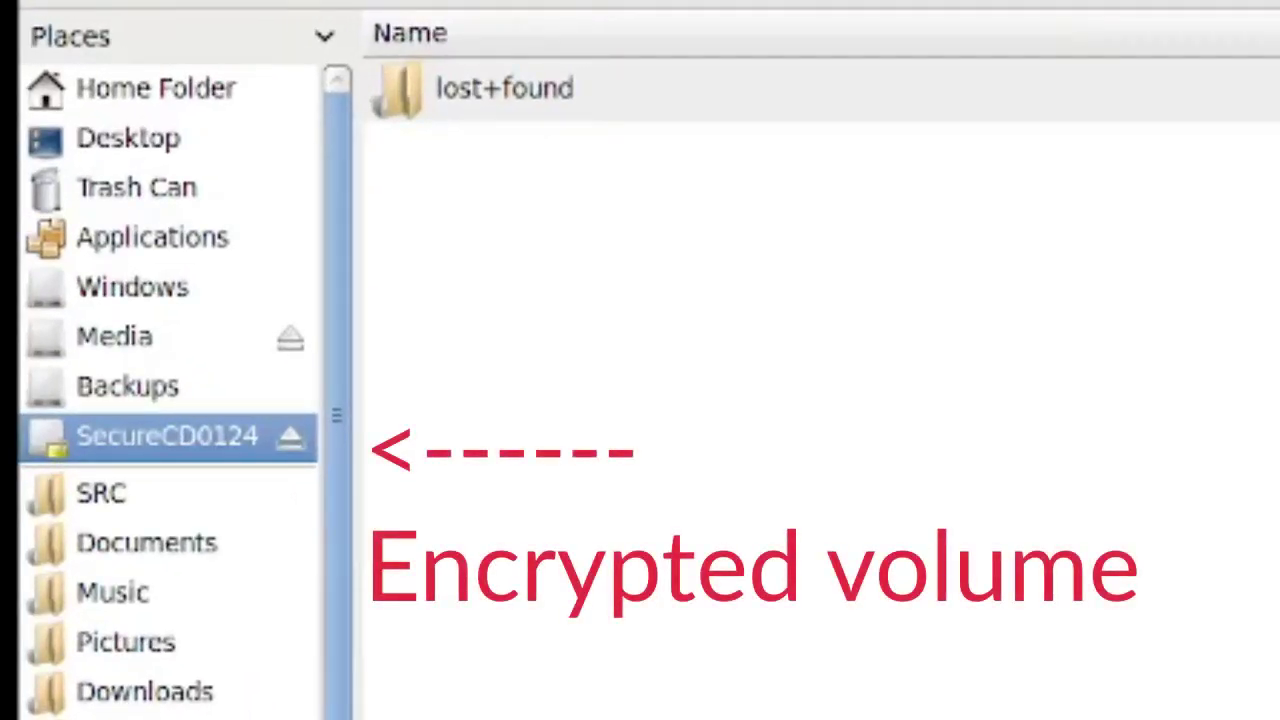
click(128, 138)
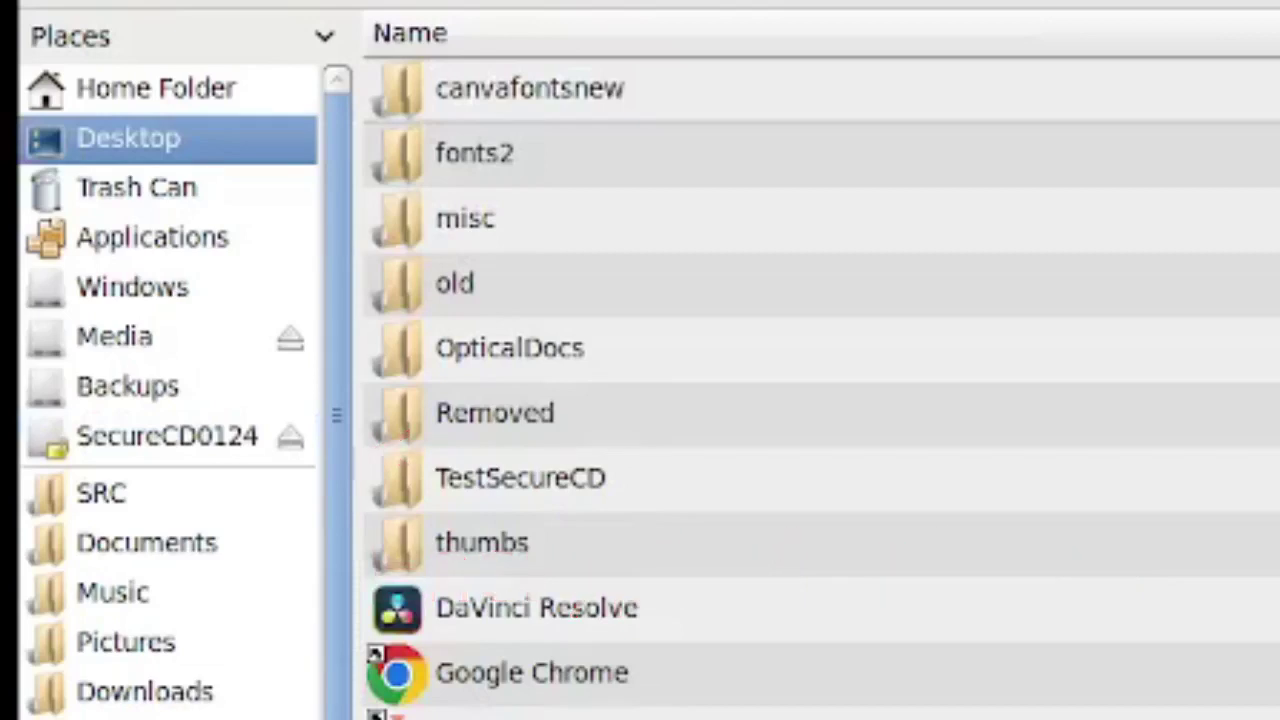
double_click(520, 478)
right_click(677, 89)
click(757, 326)
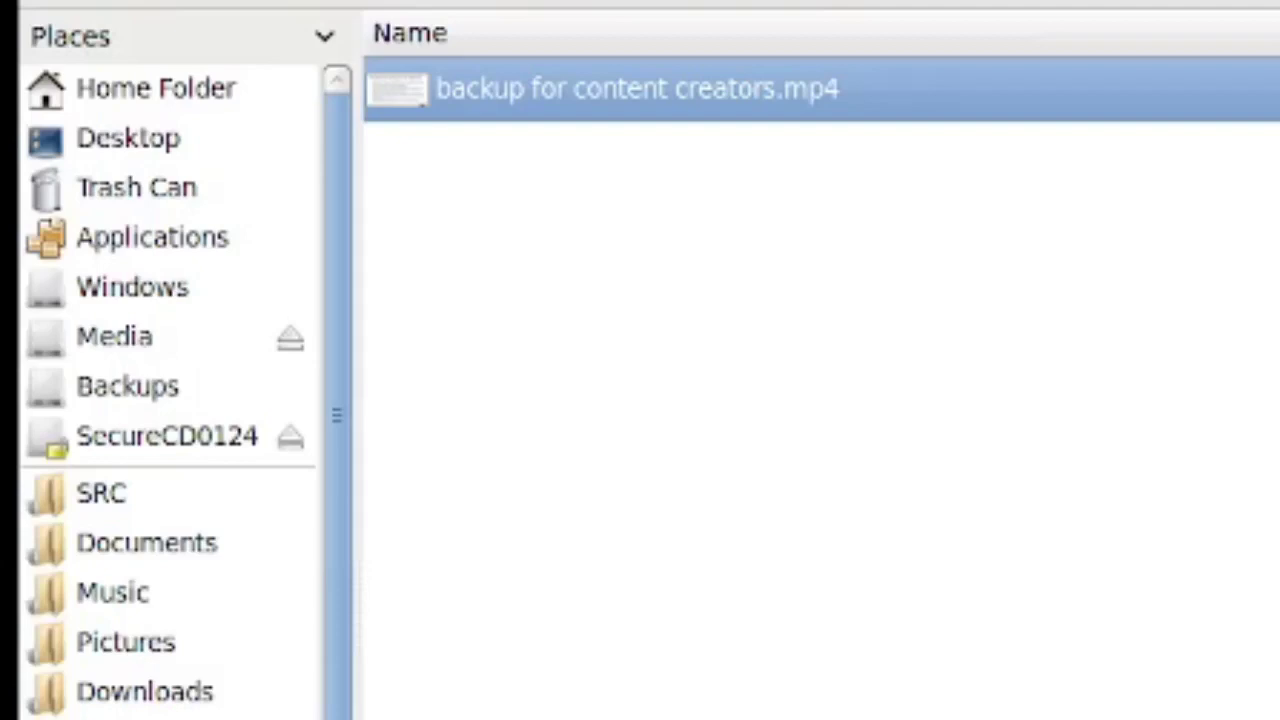
Paste the mp4 into the SecureCD0124 volume and close the container
click(166, 436)
key(ctrl+v)
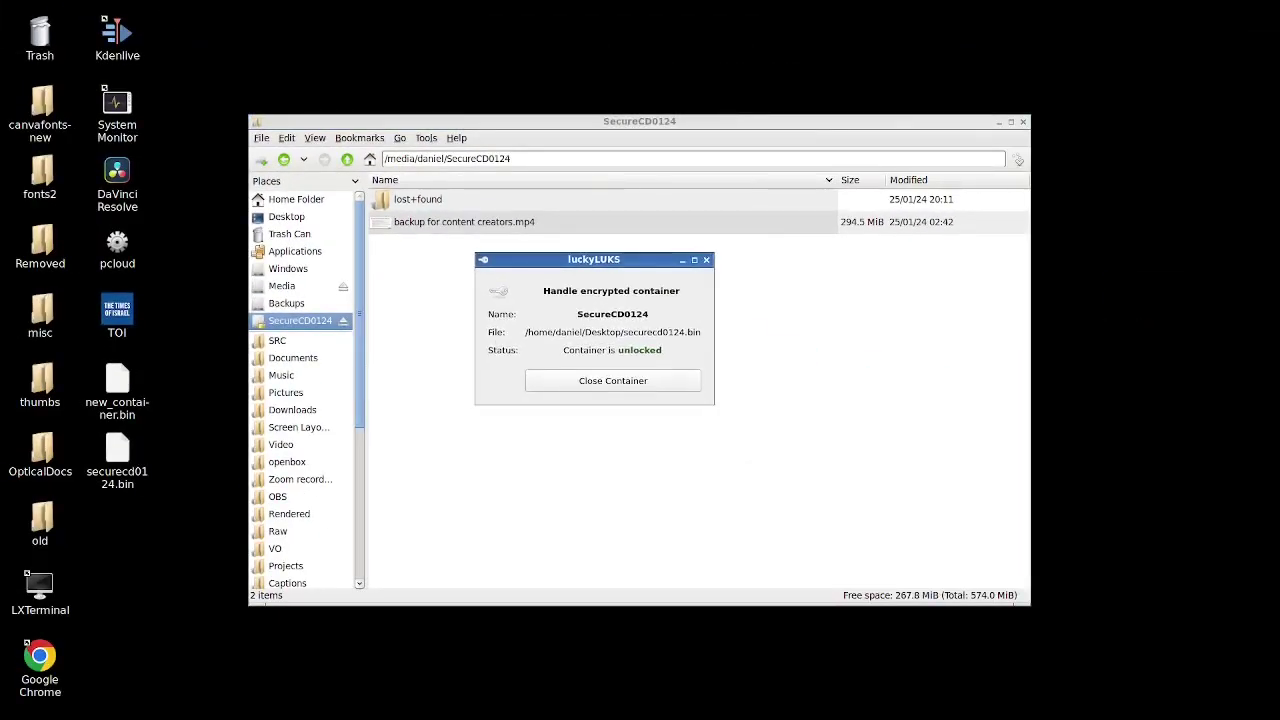
key(Return)
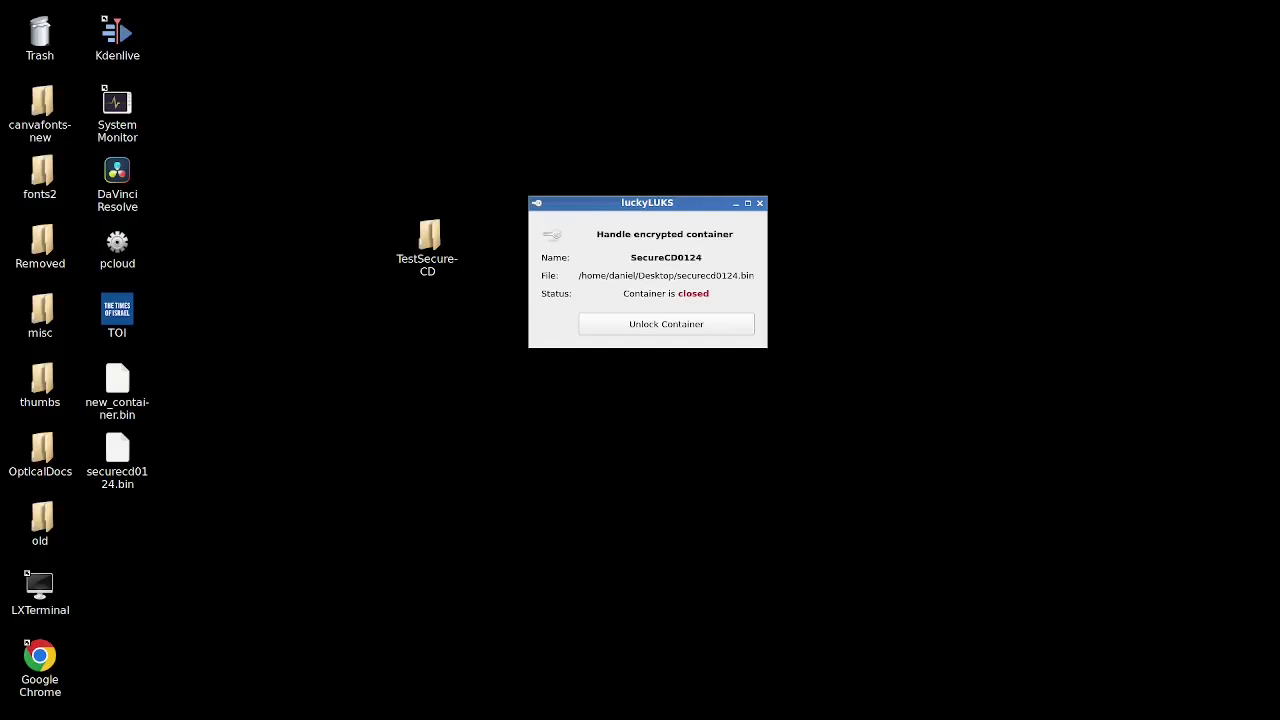
Move securecd0124.bin to the middle of the desktop
drag(117, 450, 461, 330)
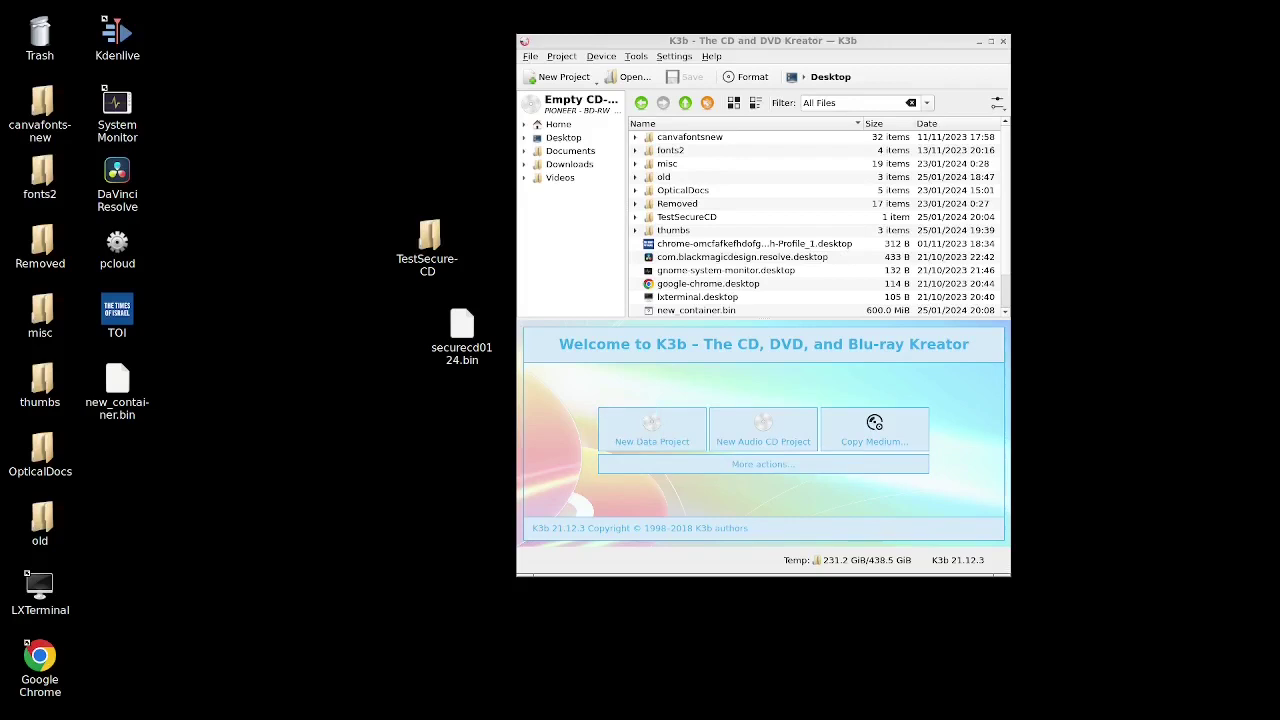
Start a data project on the blank CD-R and add securecd0124.bin, filling 600 MiB
click(580, 103)
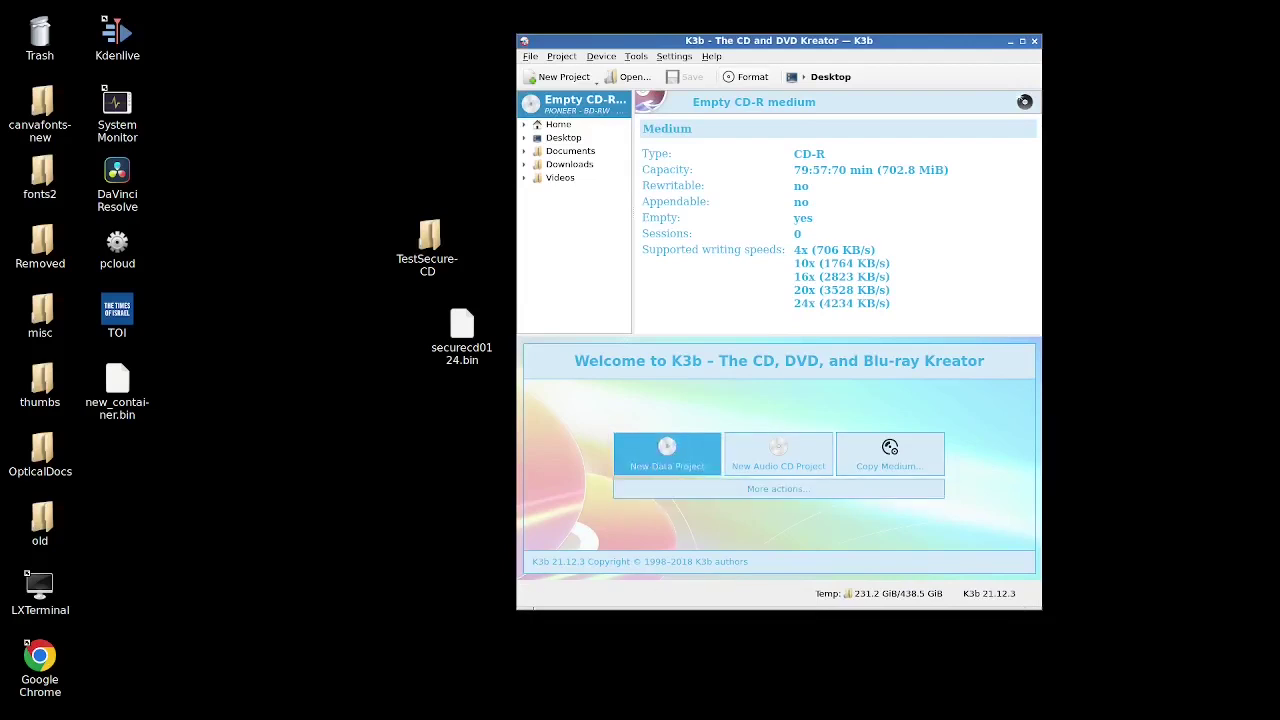
click(667, 455)
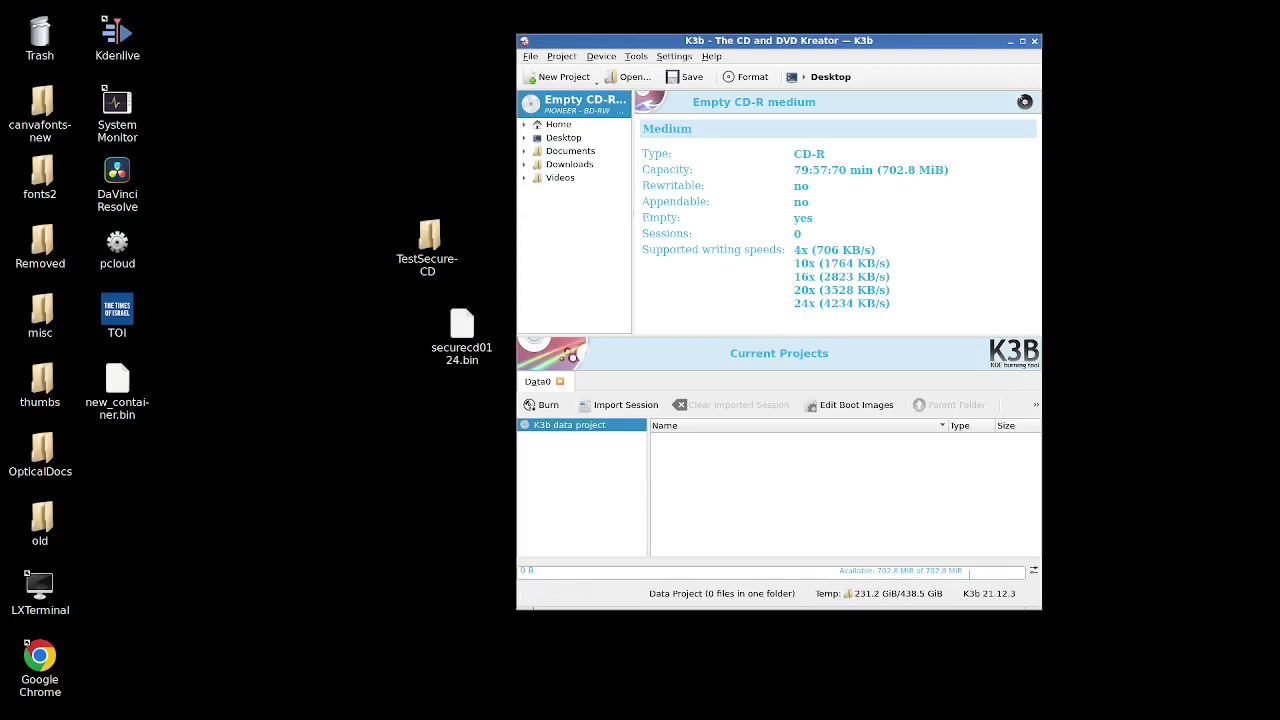
drag(461, 330, 840, 480)
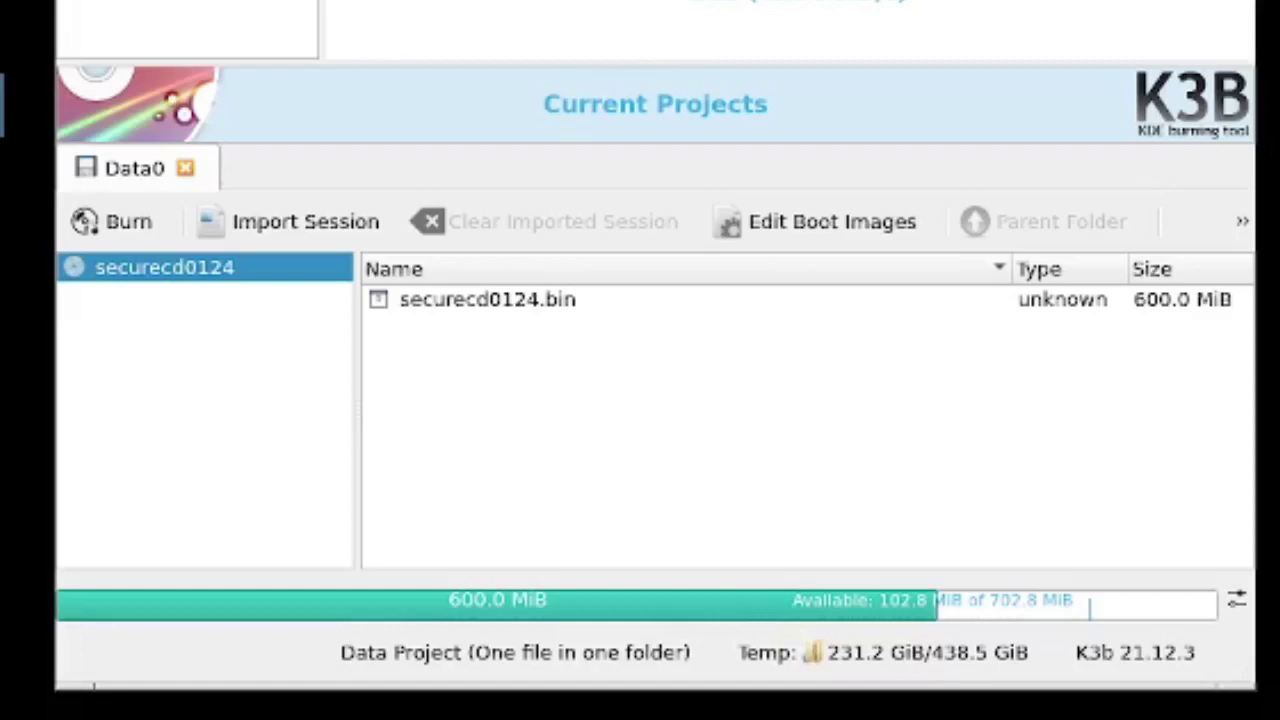
Burn the data project to the CD-R using the default burn settings
click(113, 221)
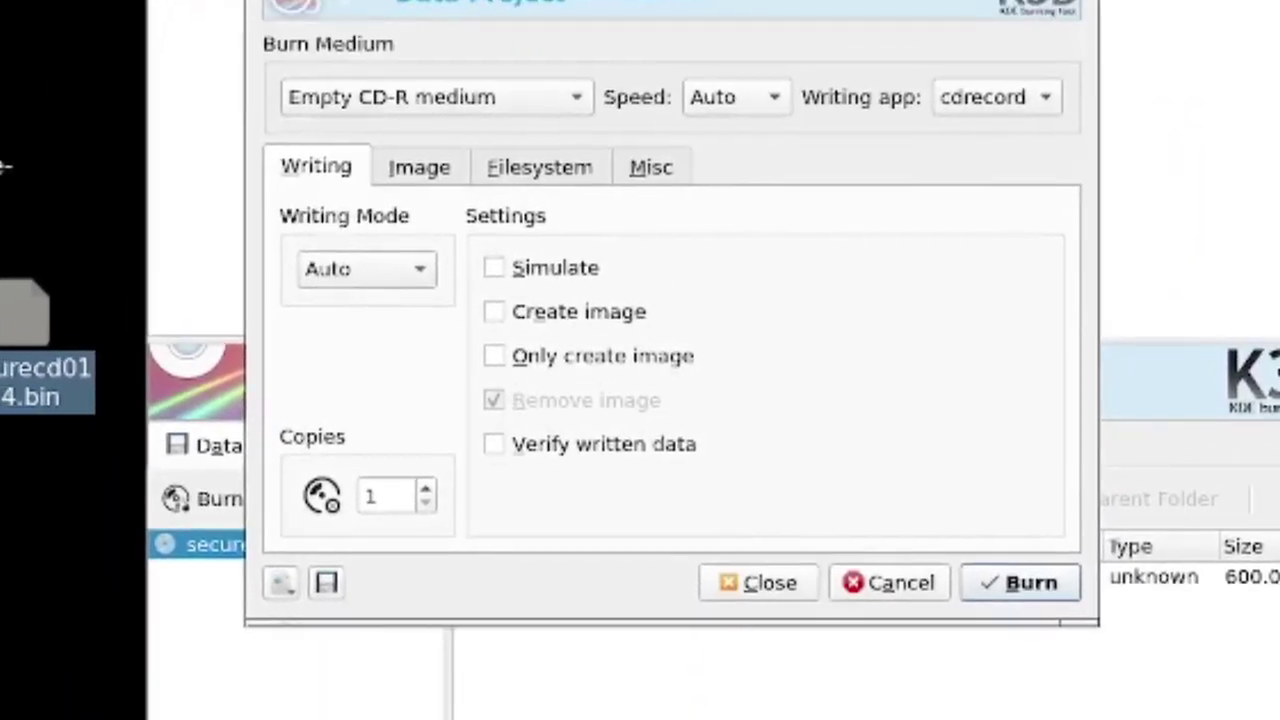
key(Return)
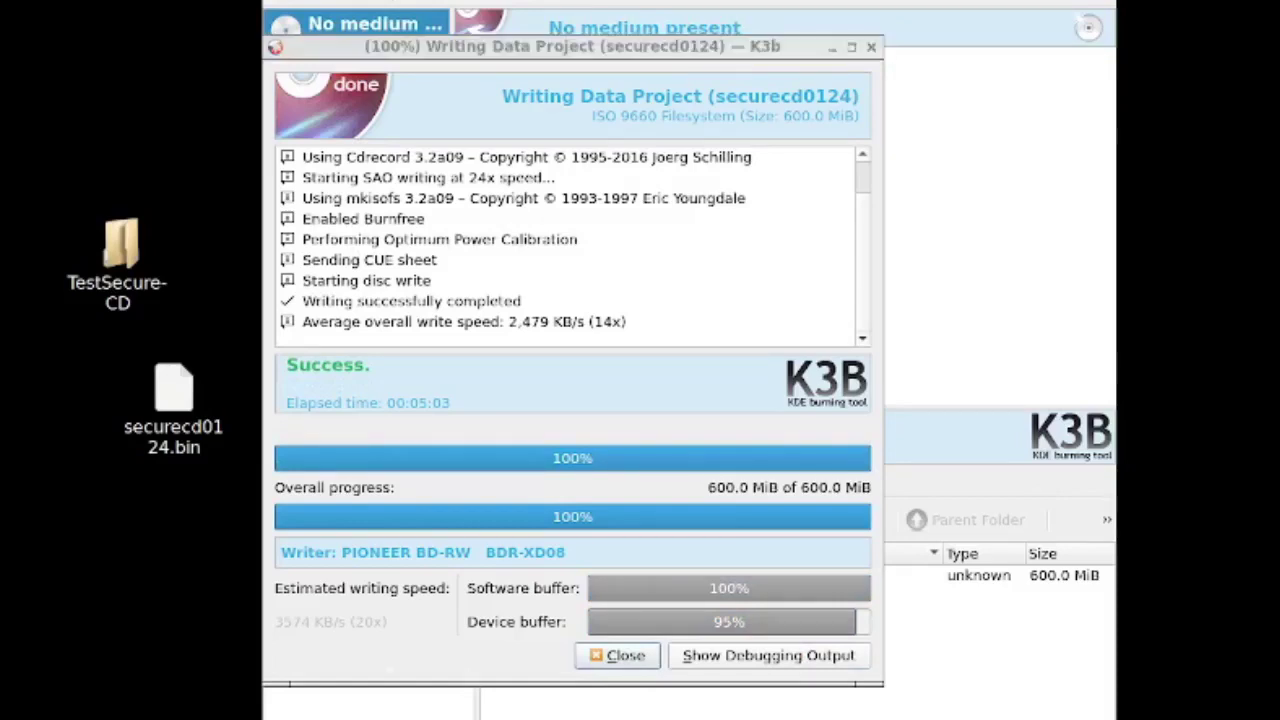
Move the original securecd0124.bin to the Trash and close the Writing Data Project report
right_click(172, 392)
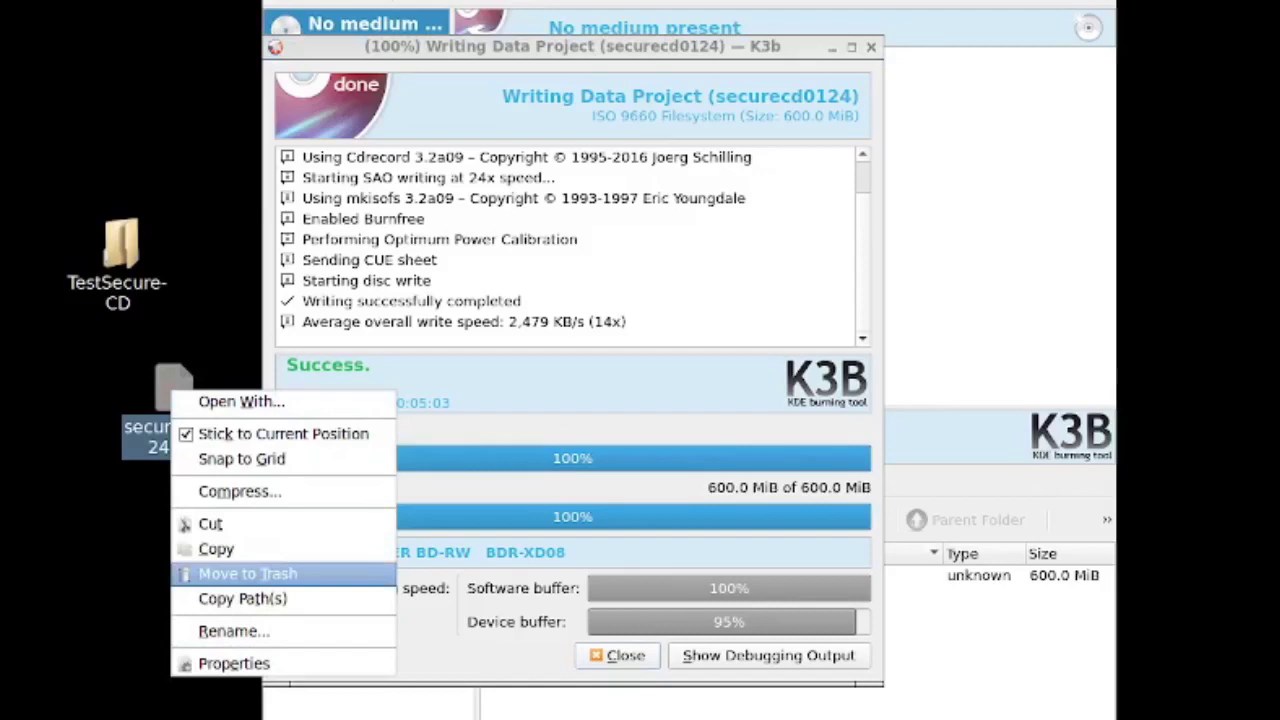
click(247, 573)
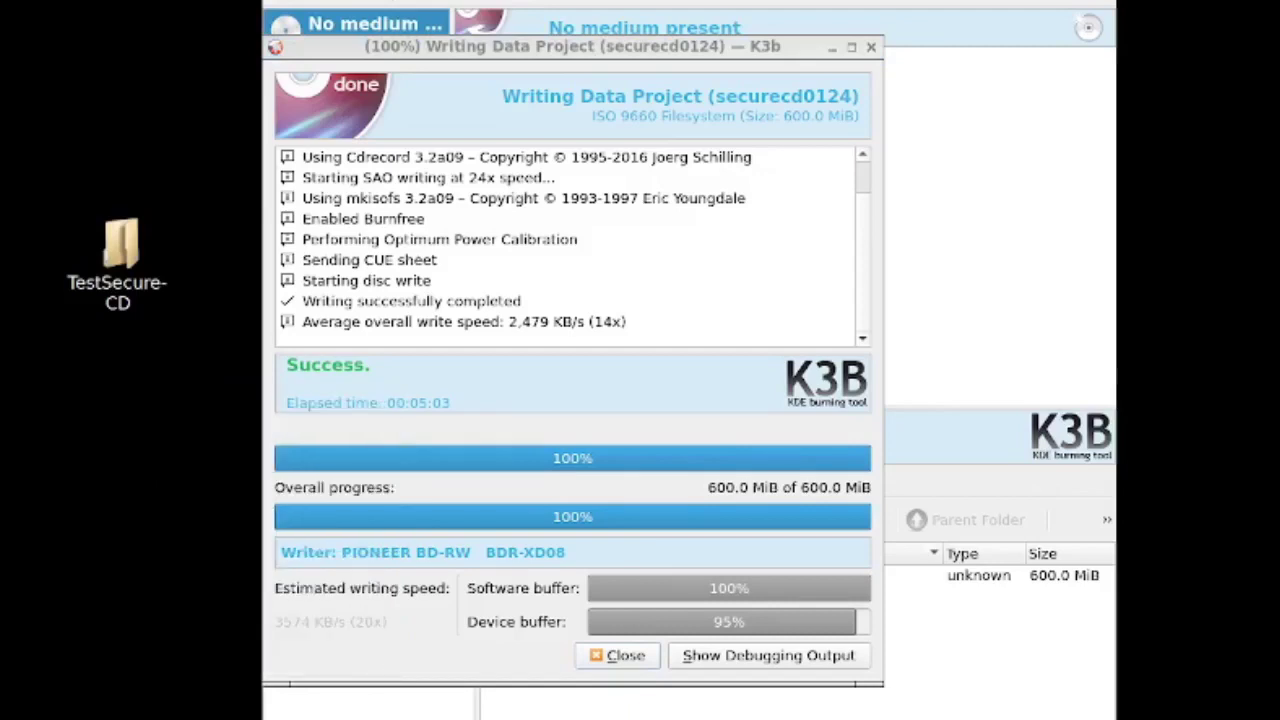
key(Return)
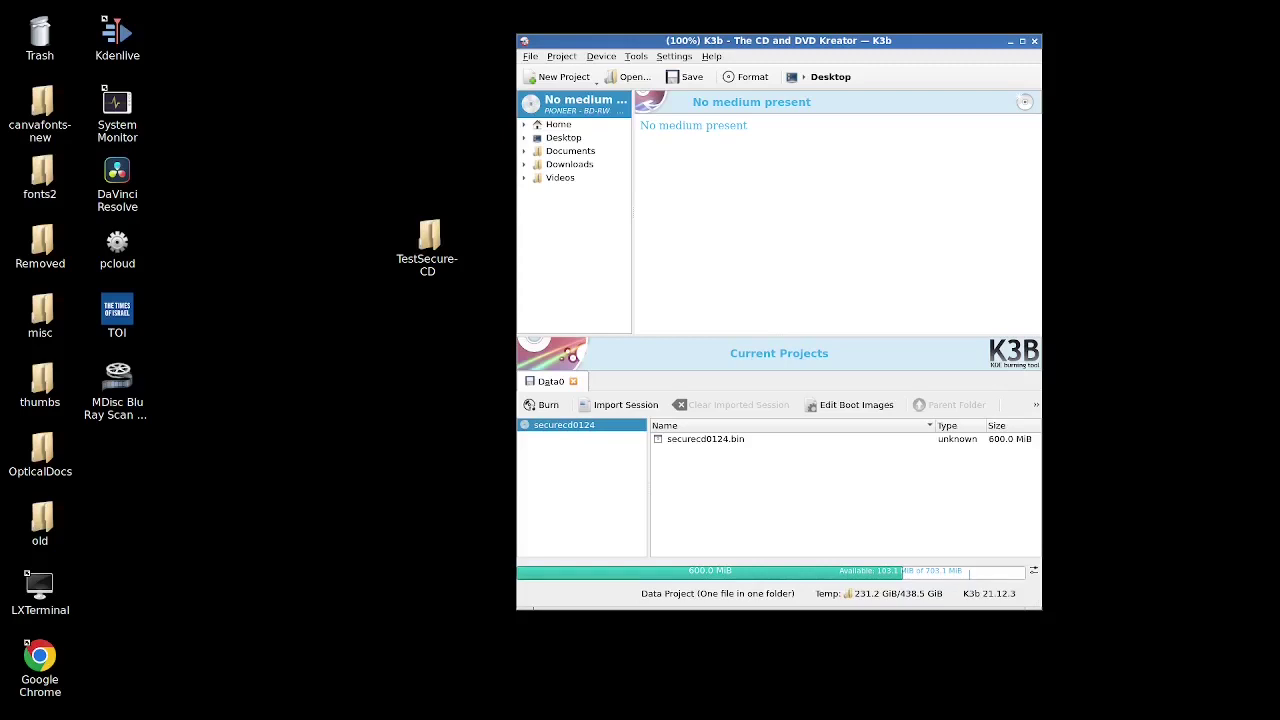
Quit K3b discarding the project, open the burned disc, and copy securecd0124.bin from it
key(ctrl+q)
key(alt+d)
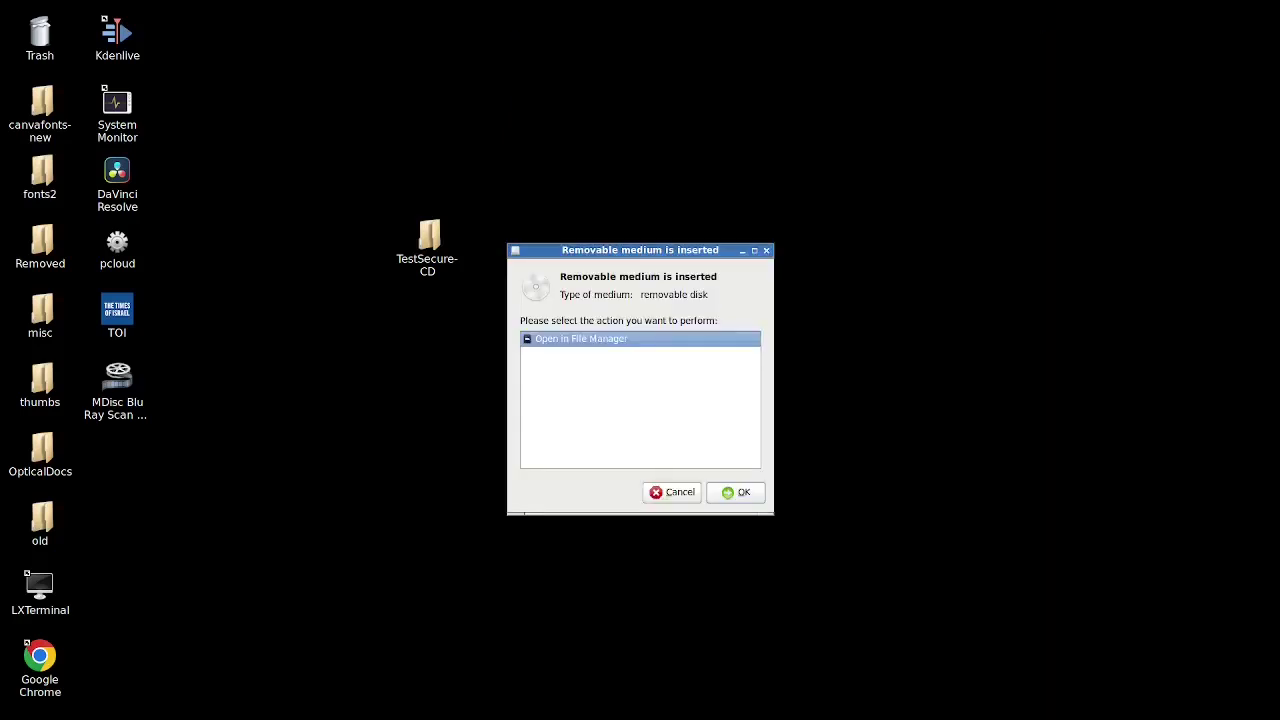
key(Return)
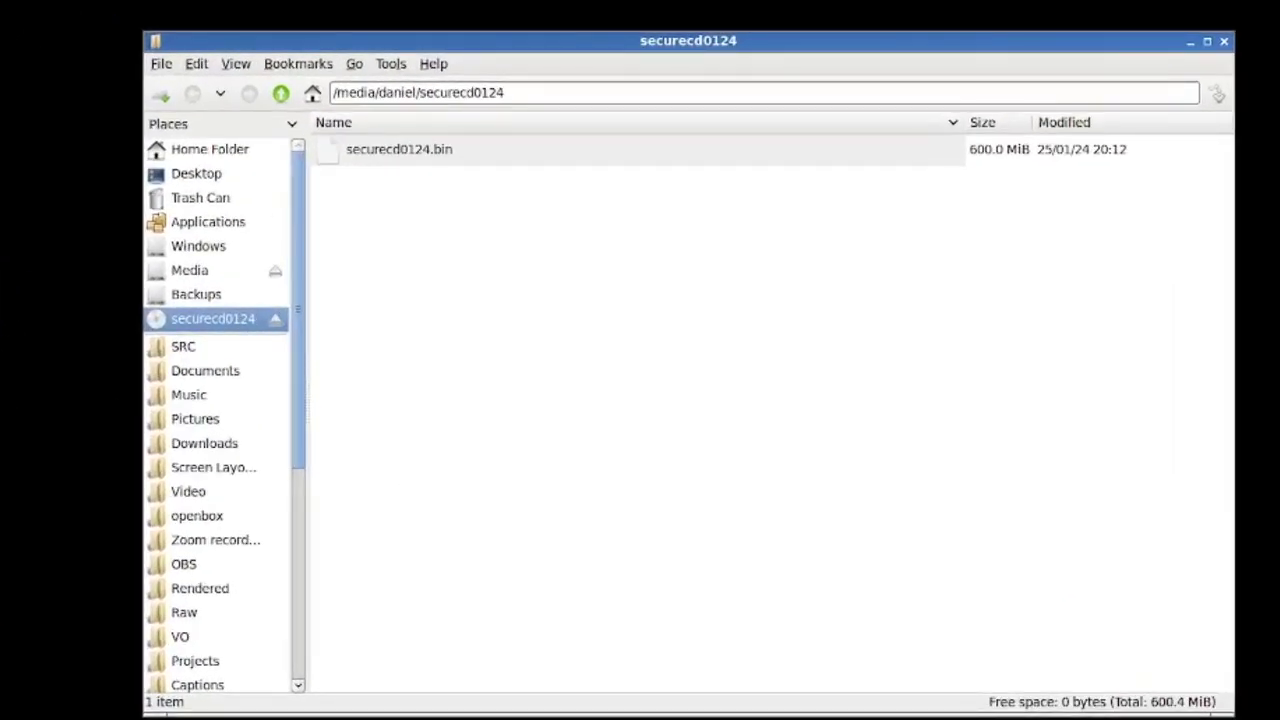
right_click(434, 150)
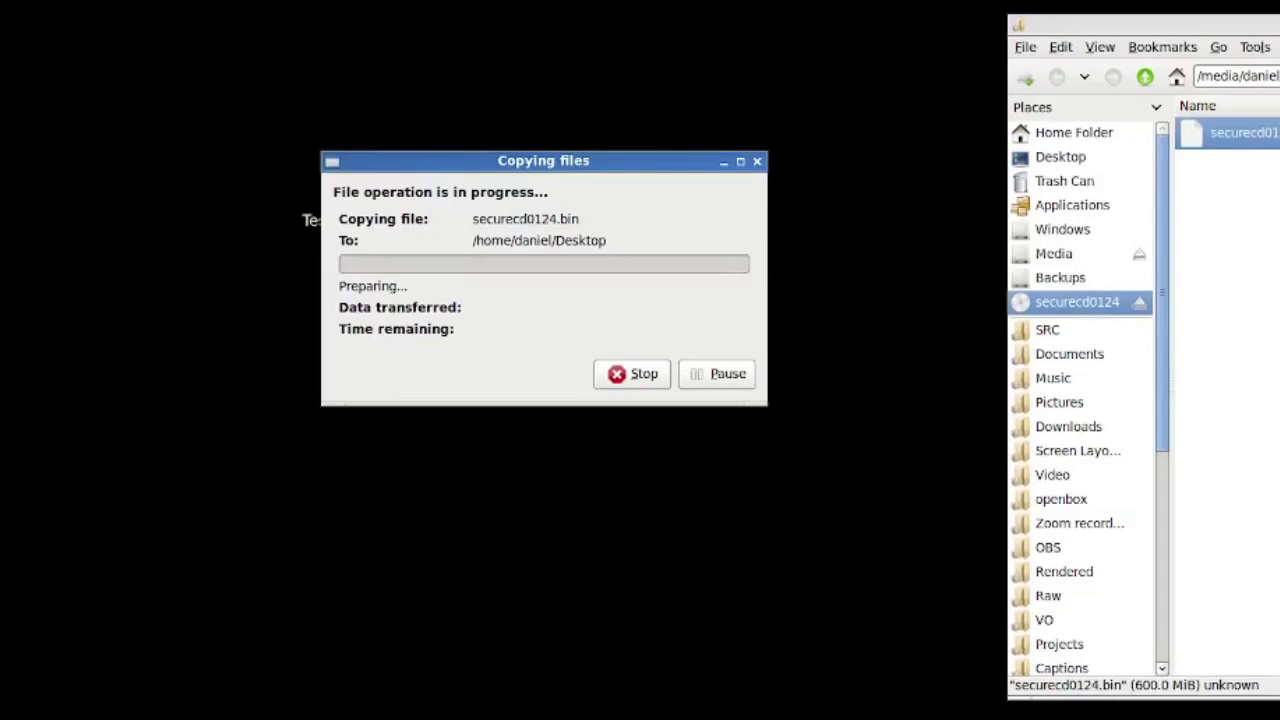
Bring the copy progress to the front while securecd0124.bin finishes copying to the Desktop
key(alt+F4)
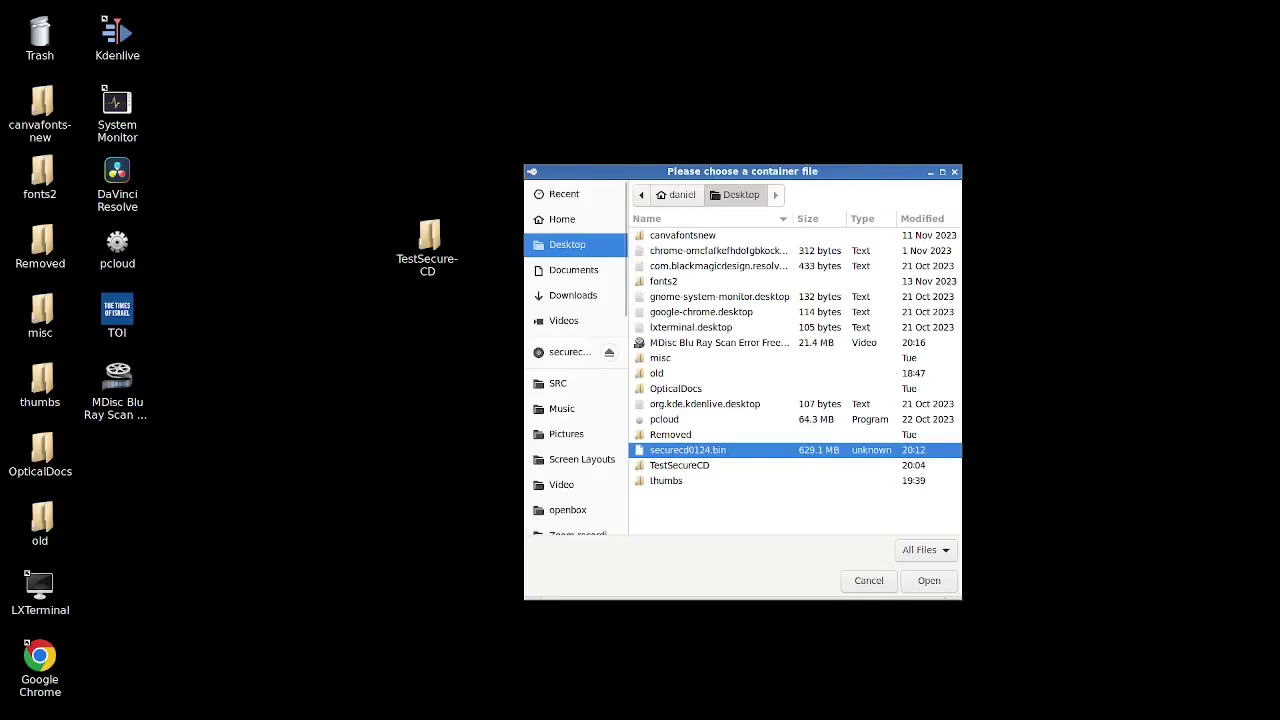
Unlock the copied securecd0124.bin as SecureCD0124 using the pasted passphrase, then decline the follow-up prompt
key(Return)
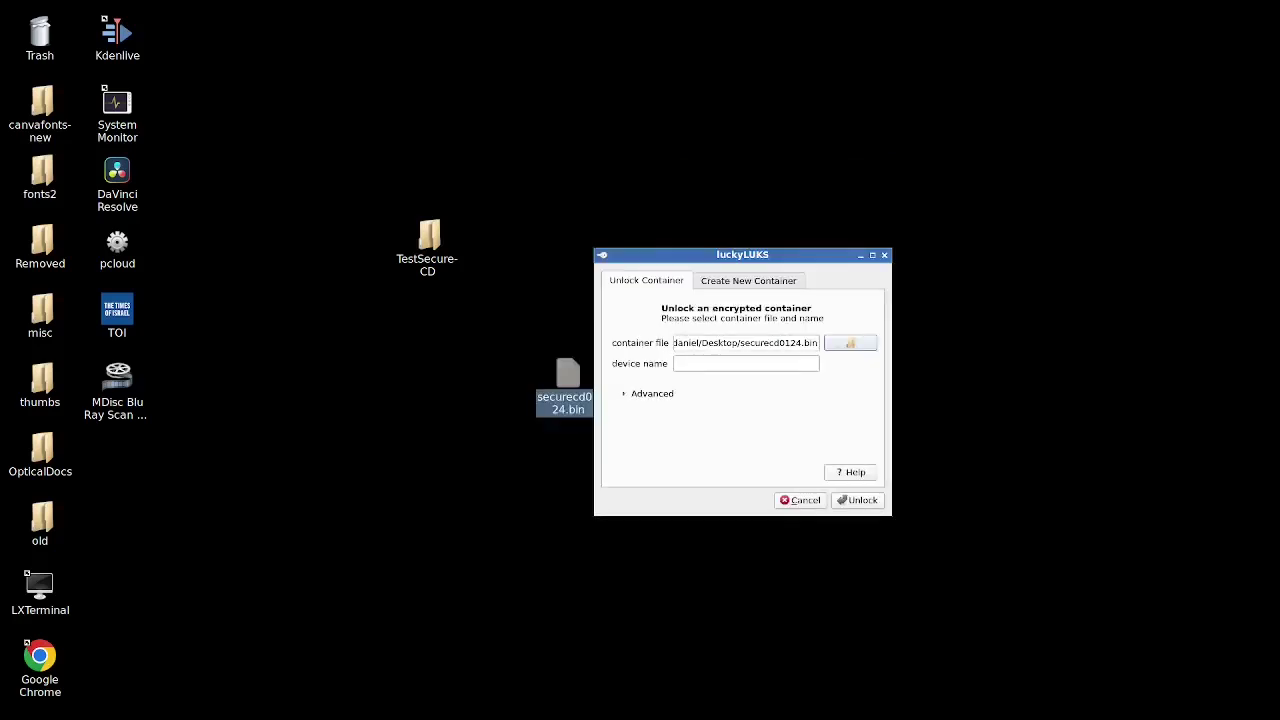
text(S)
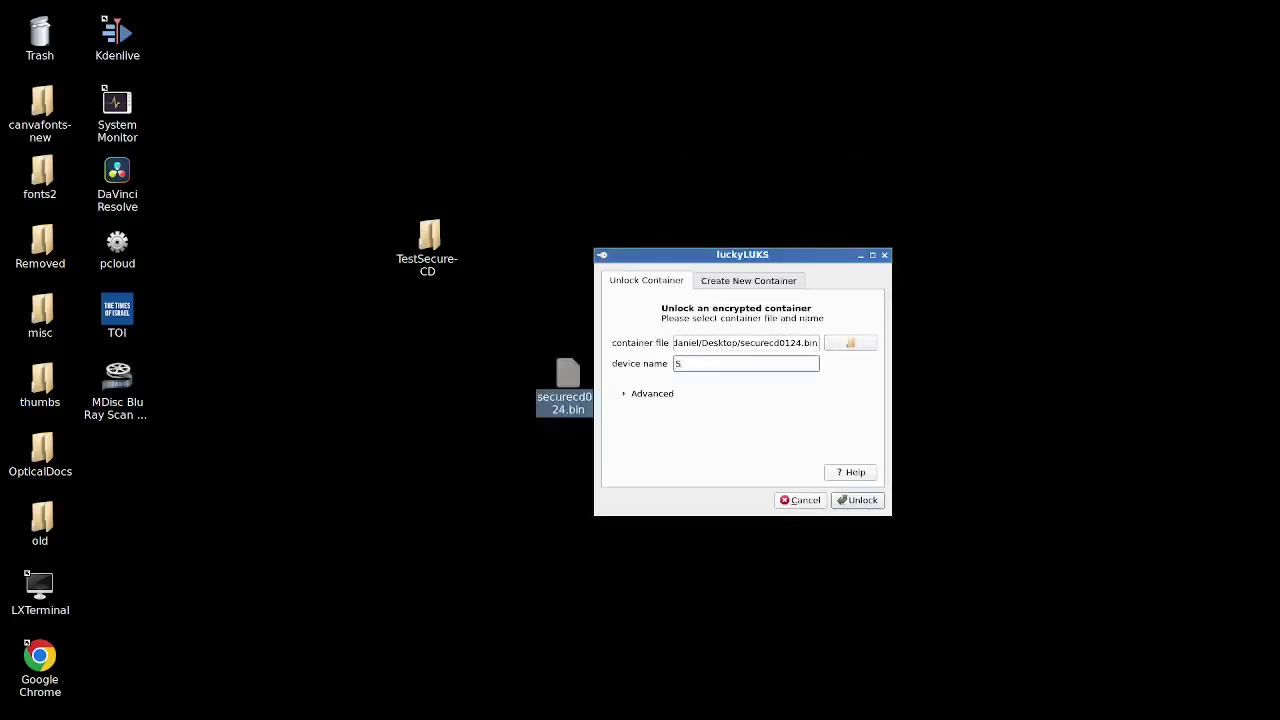
text(ecureCD0124)
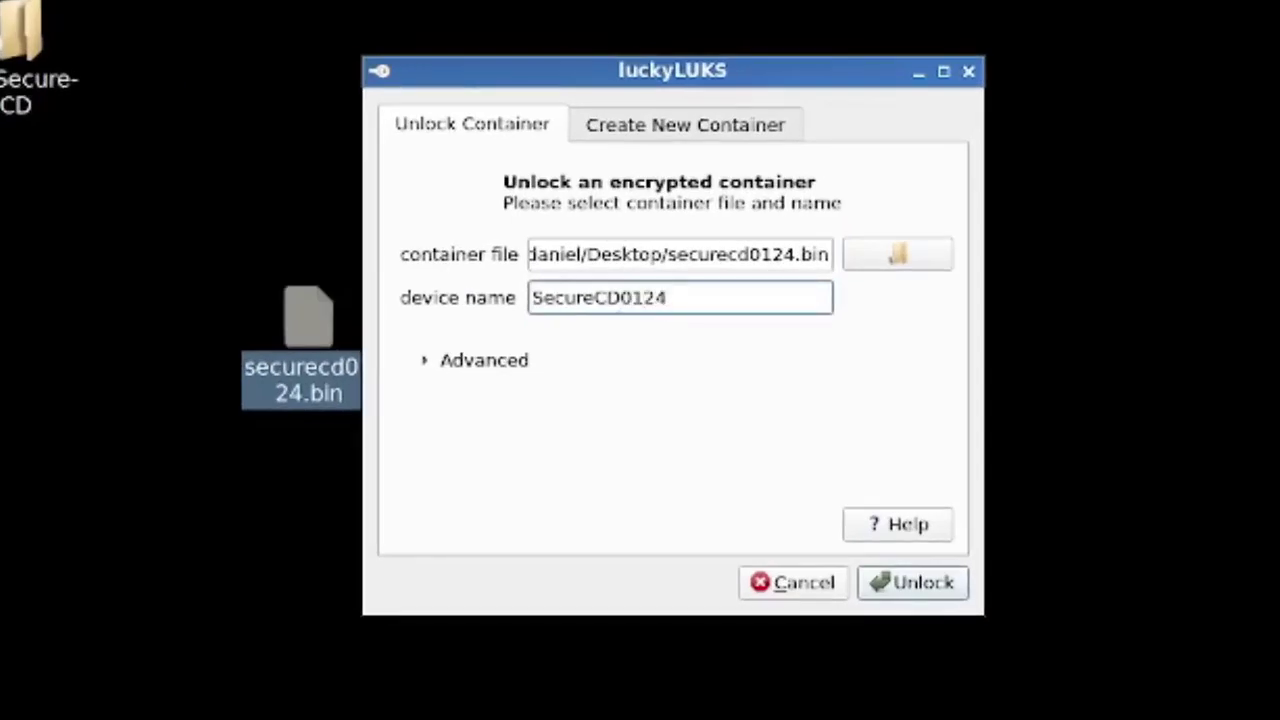
key(Return)
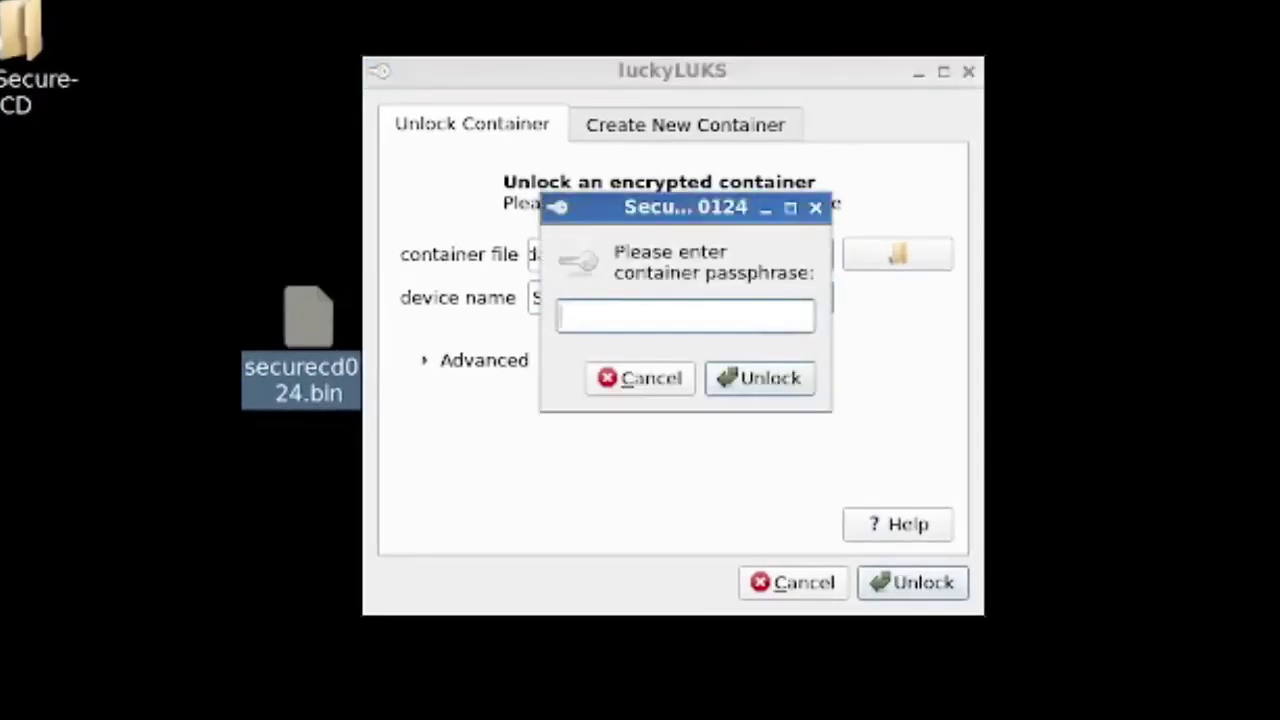
key(ctrl+v)
key(Return)
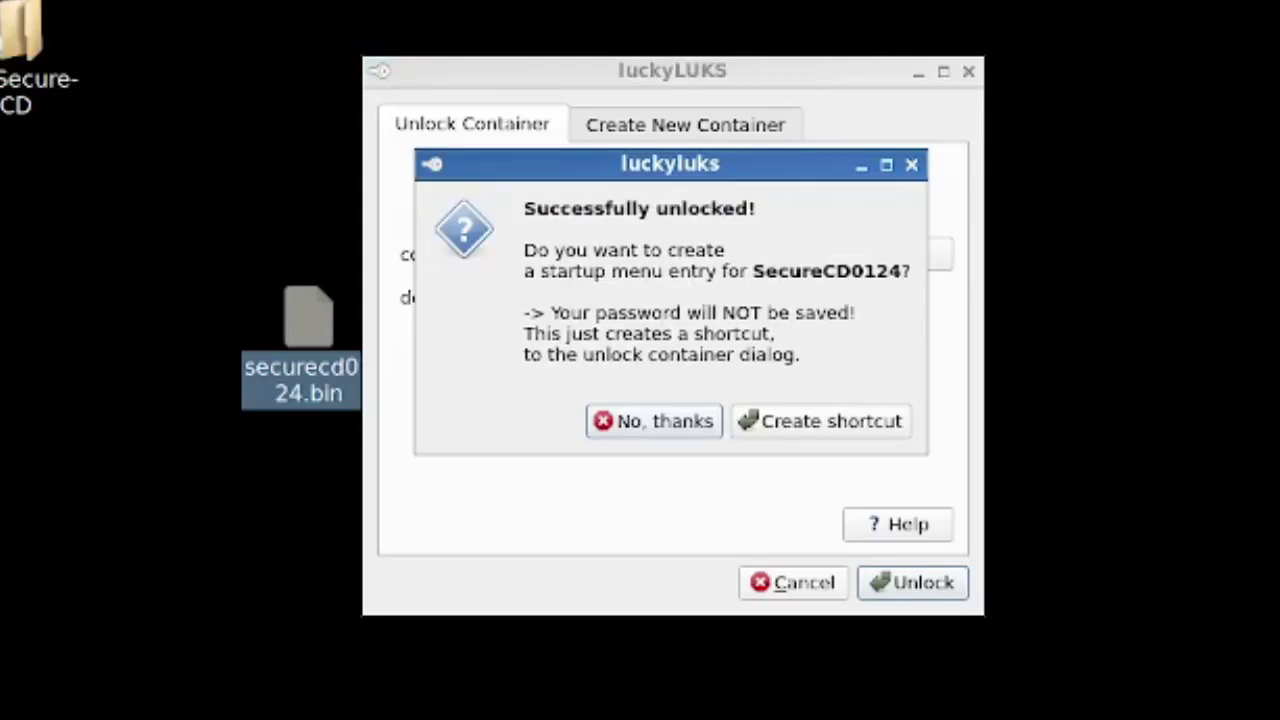
key(Return)
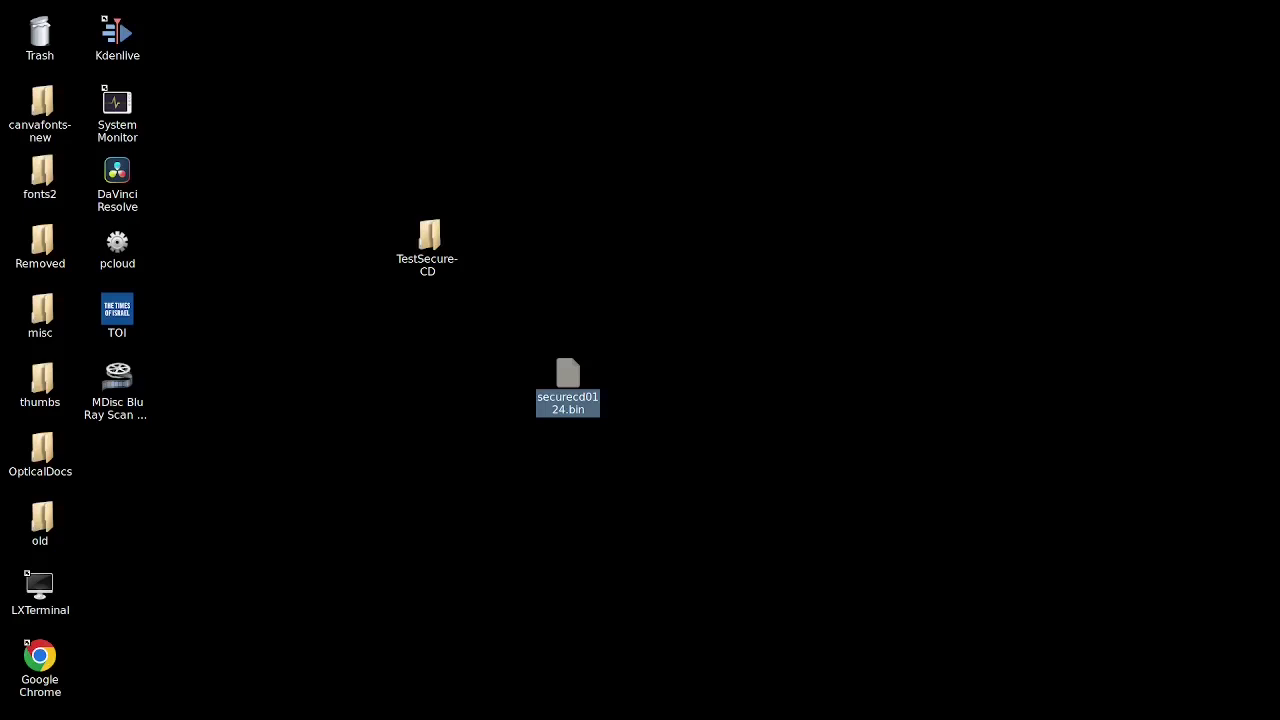
Copy backup for content creators.mp4 from the SecureCD0124 volume in the file manager
key(super+e)
click(306, 333)
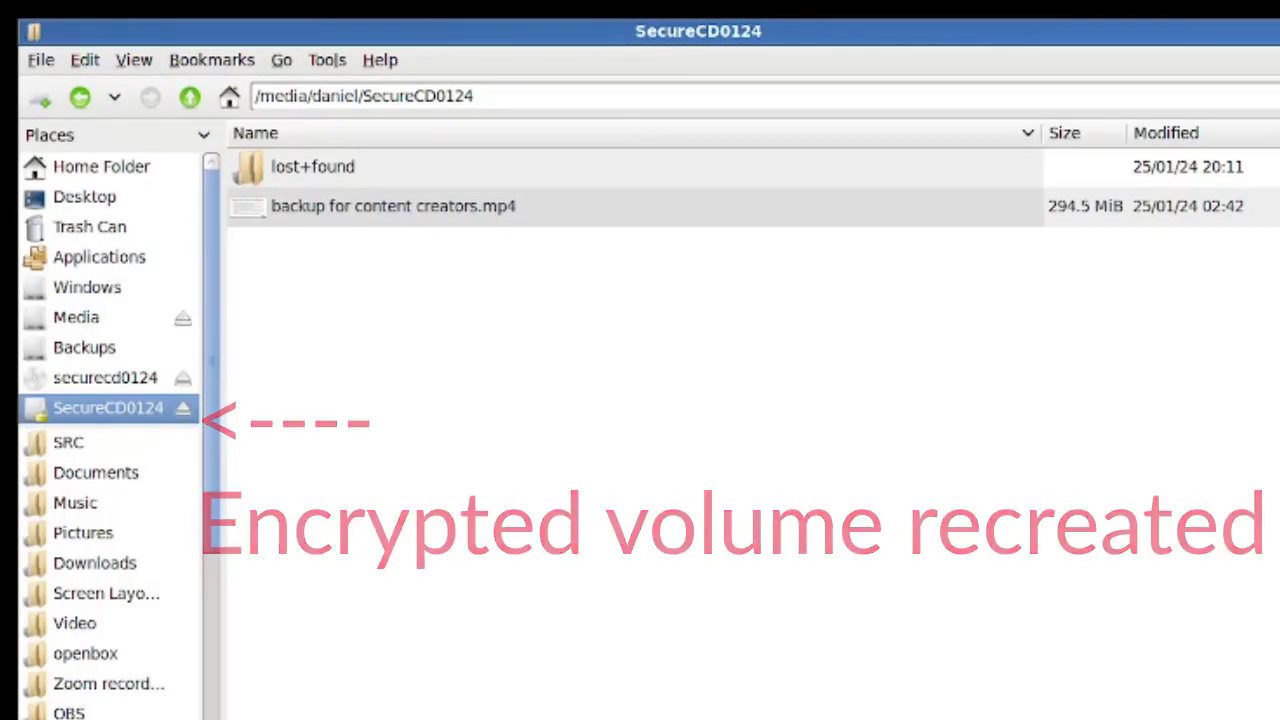
right_click(443, 218)
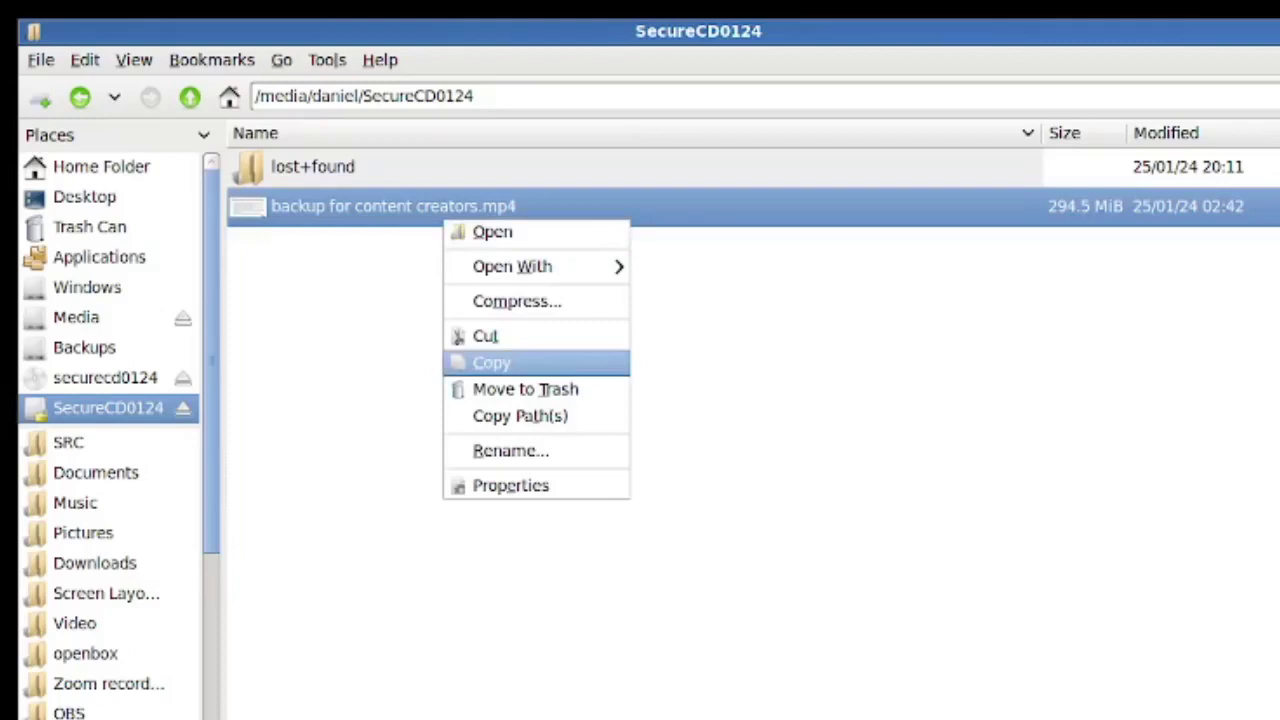
click(500, 362)
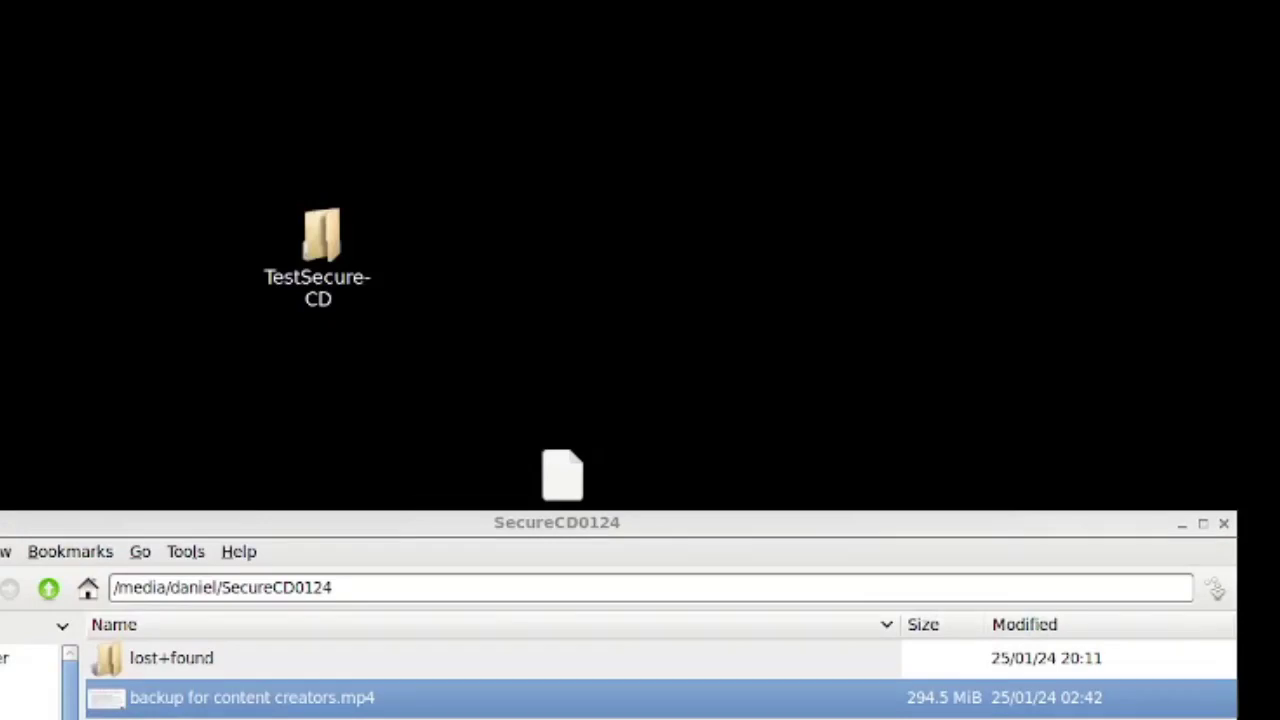
Paste backup for content creators.mp4 onto the desktop and play it in SMPlayer
drag(700, 522, 874, 455)
right_click(514, 300)
click(563, 348)
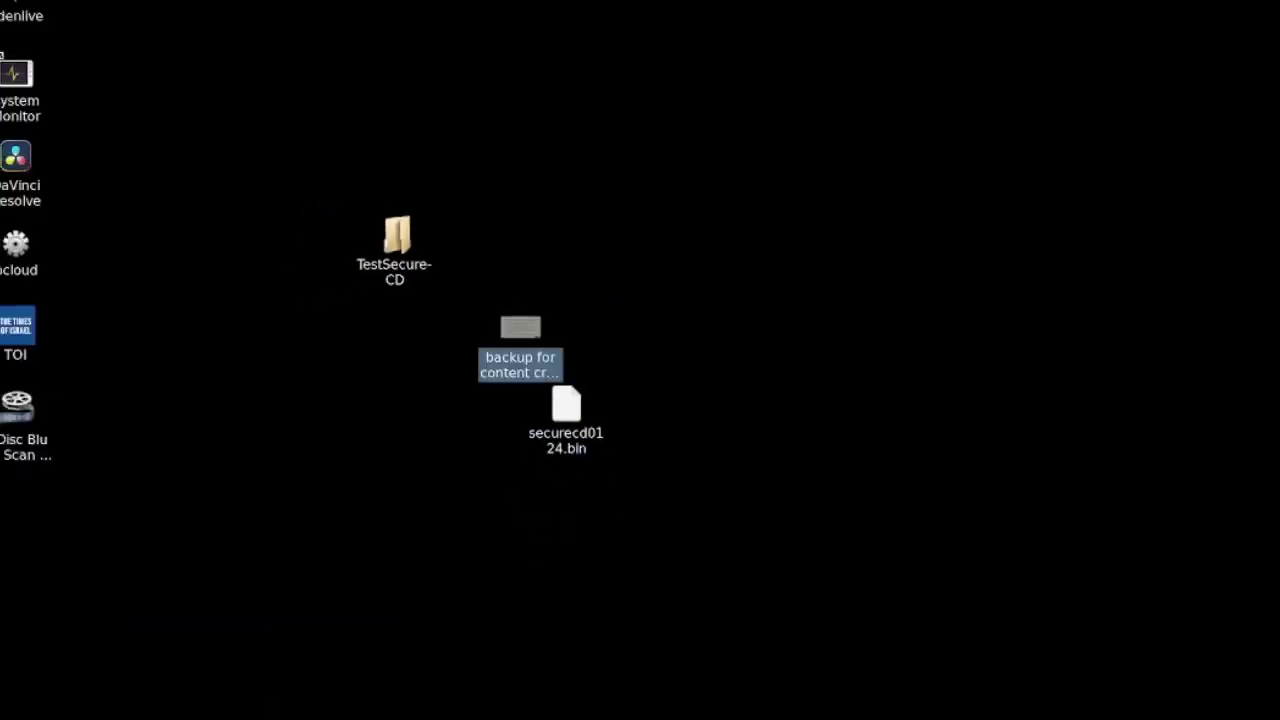
key(Return)
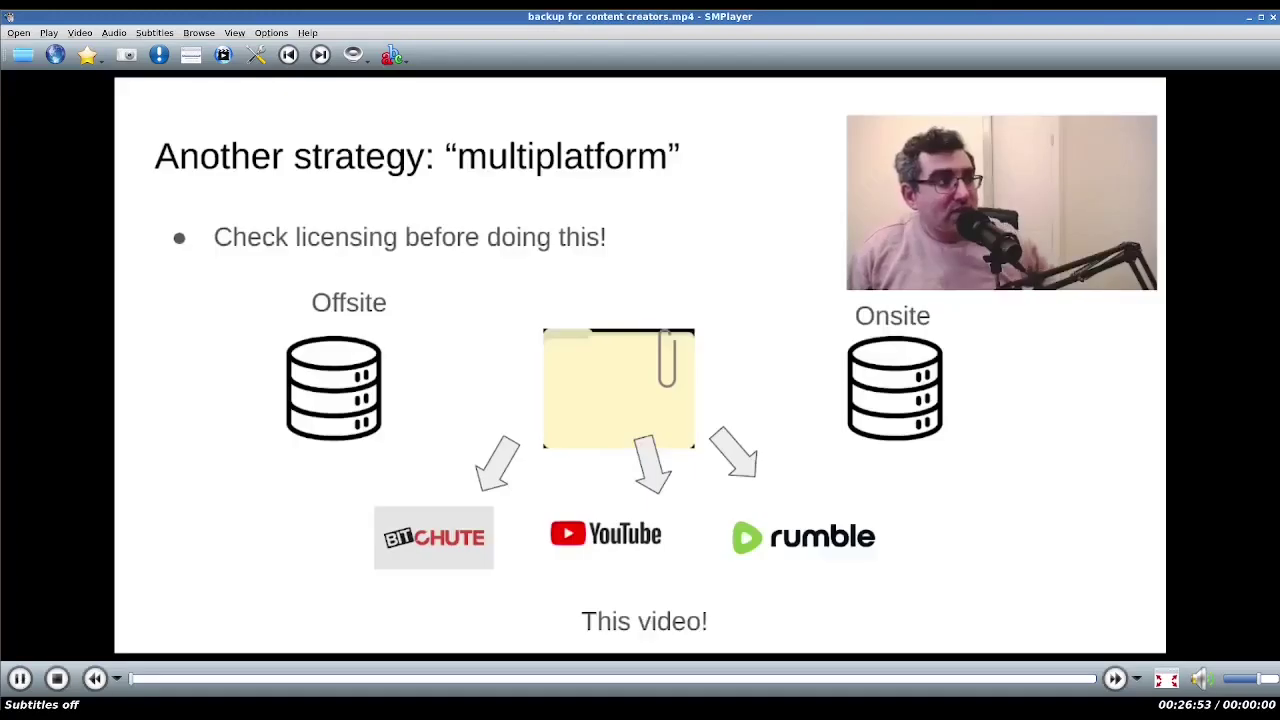